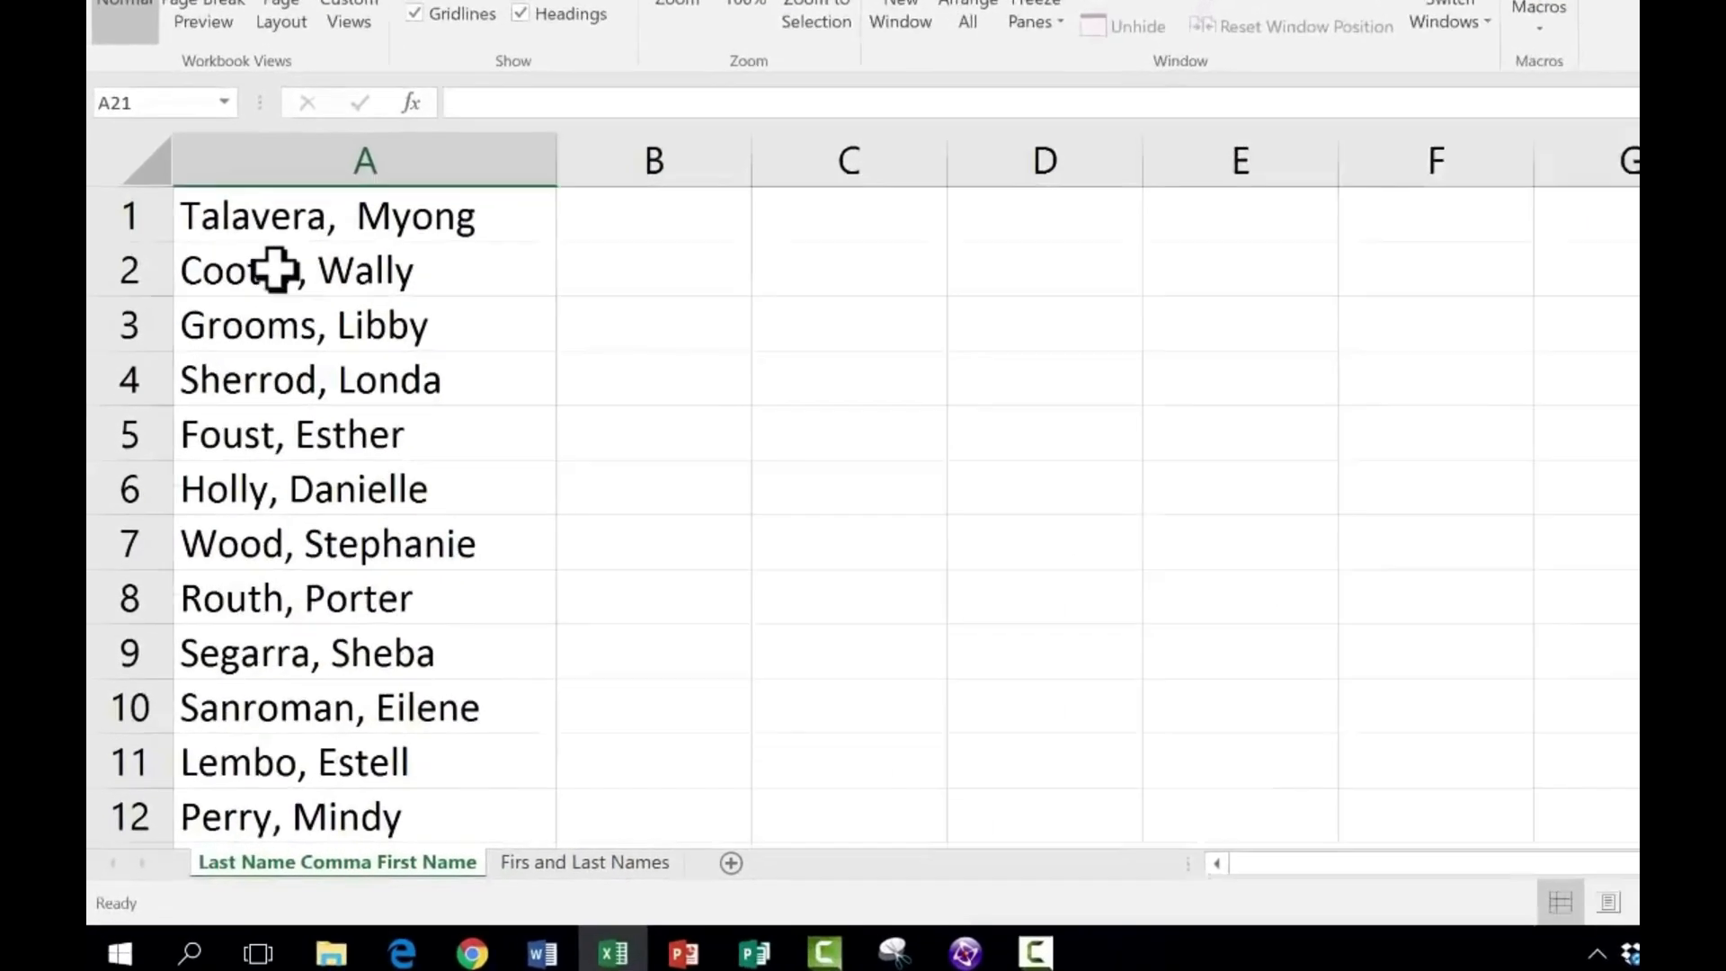
- Examine the combined names in column A of the Last Name Comma First Name sheet and on the First and Last Names sheet
left_click(217, 329)
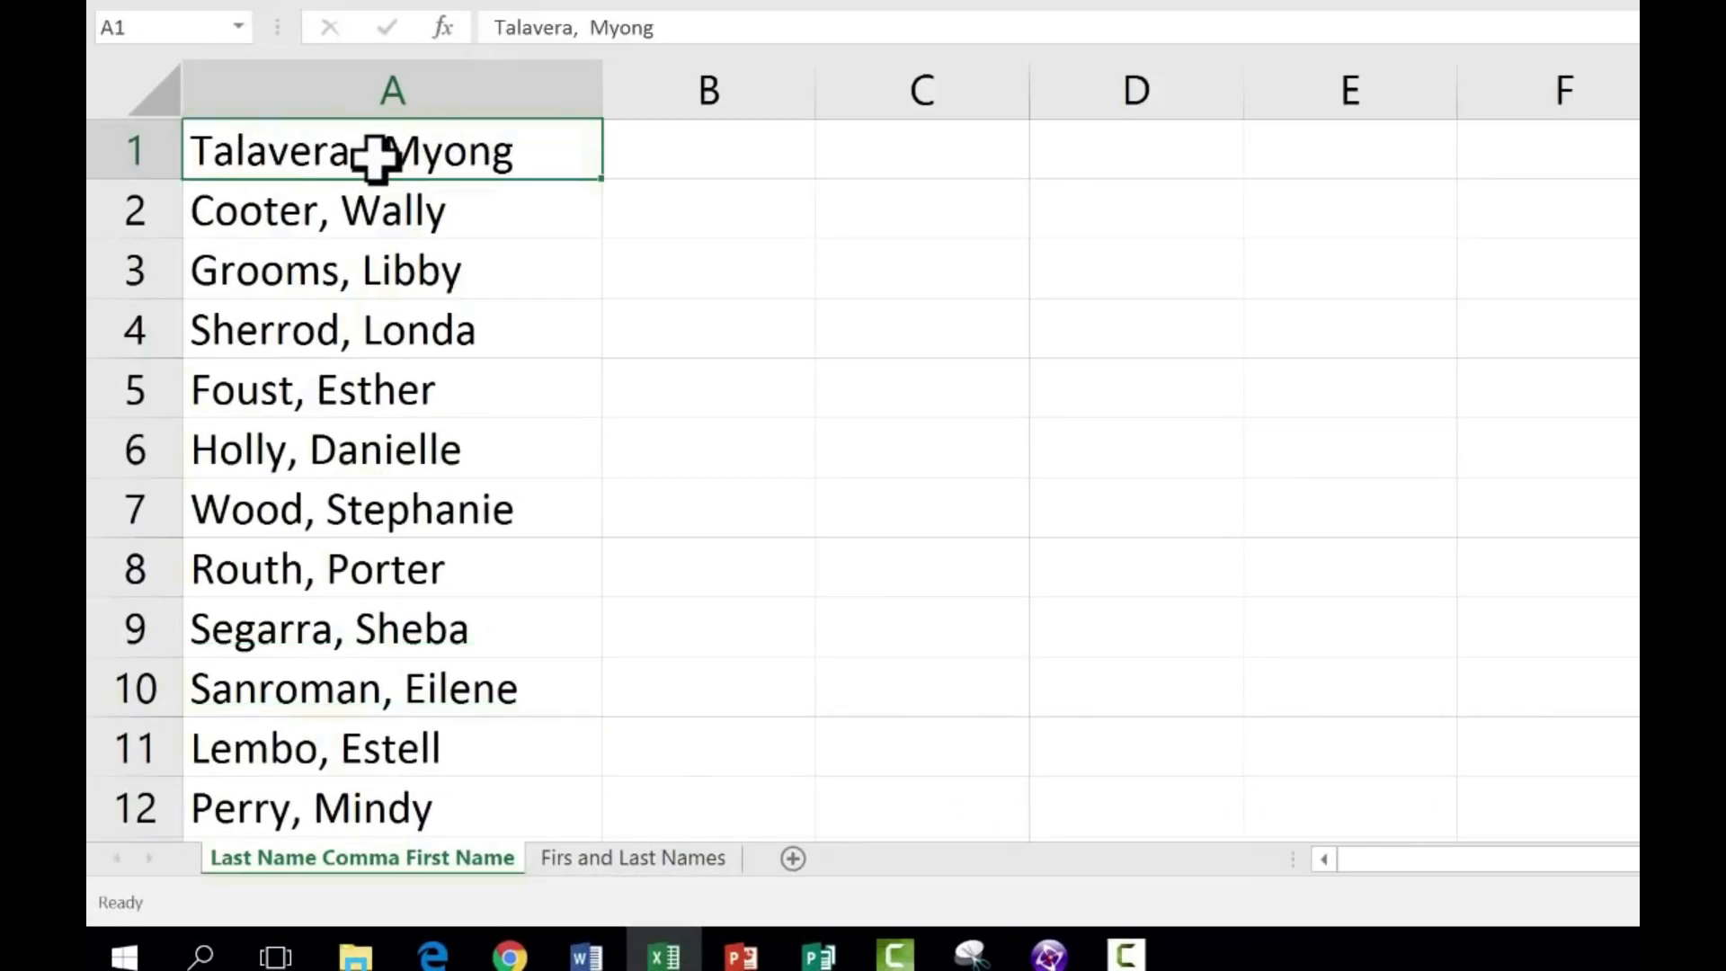
left_click(305, 220)
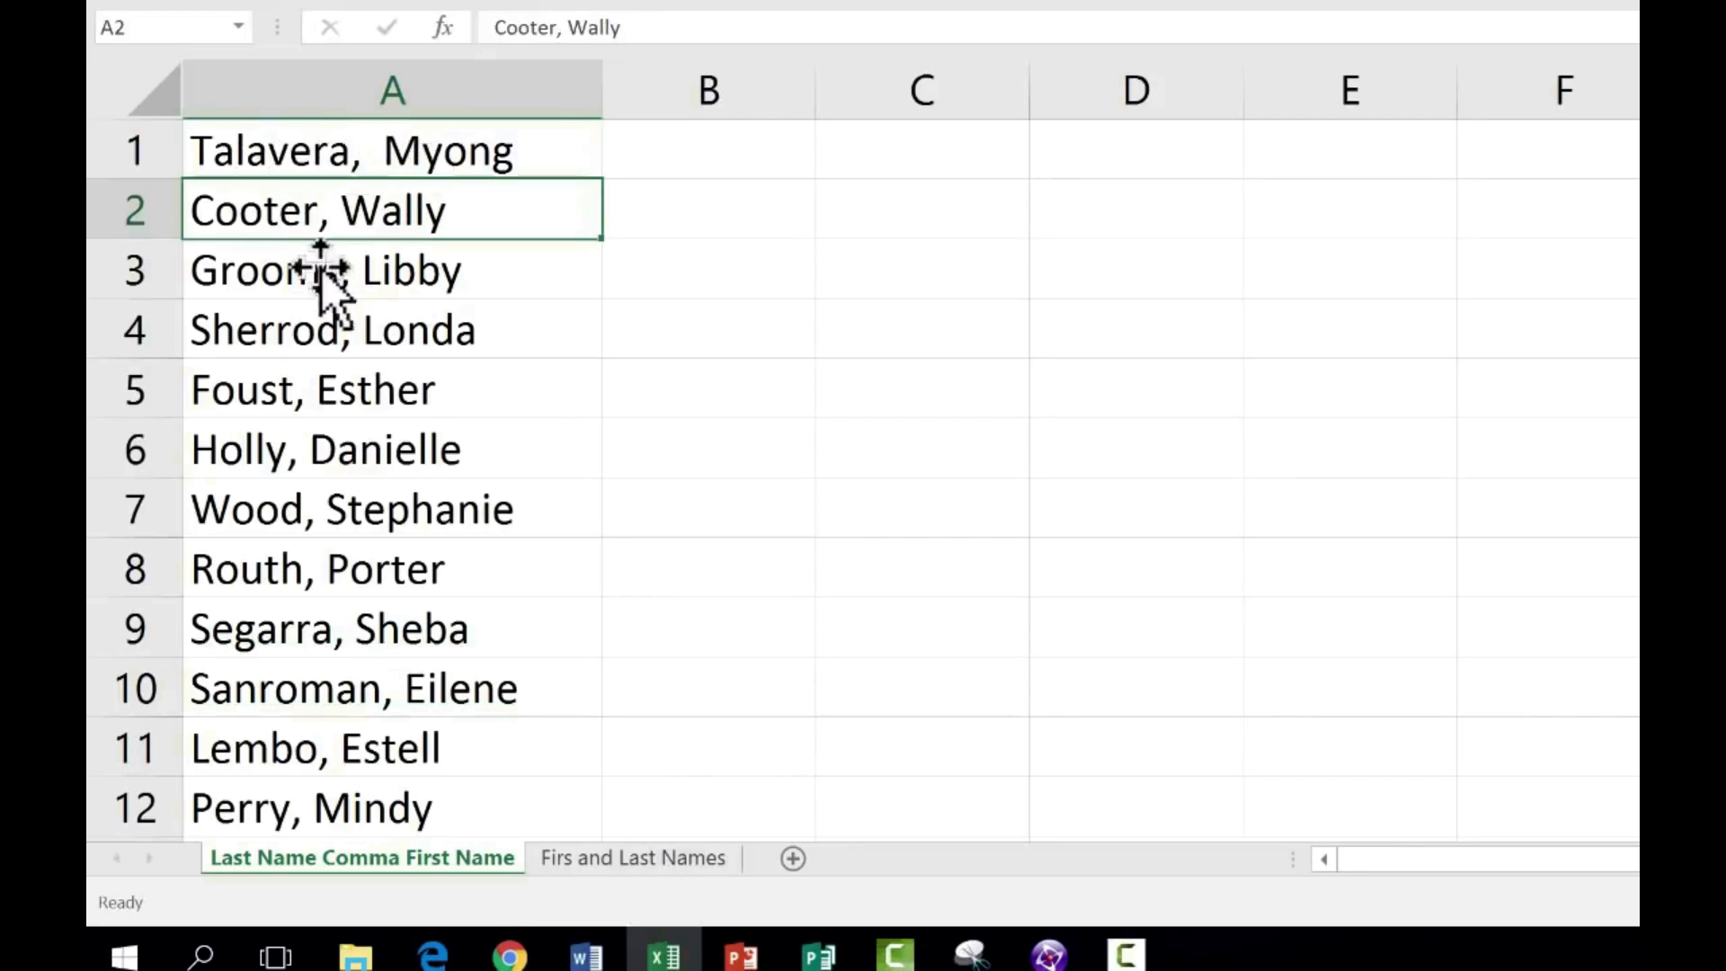
left_click(322, 315)
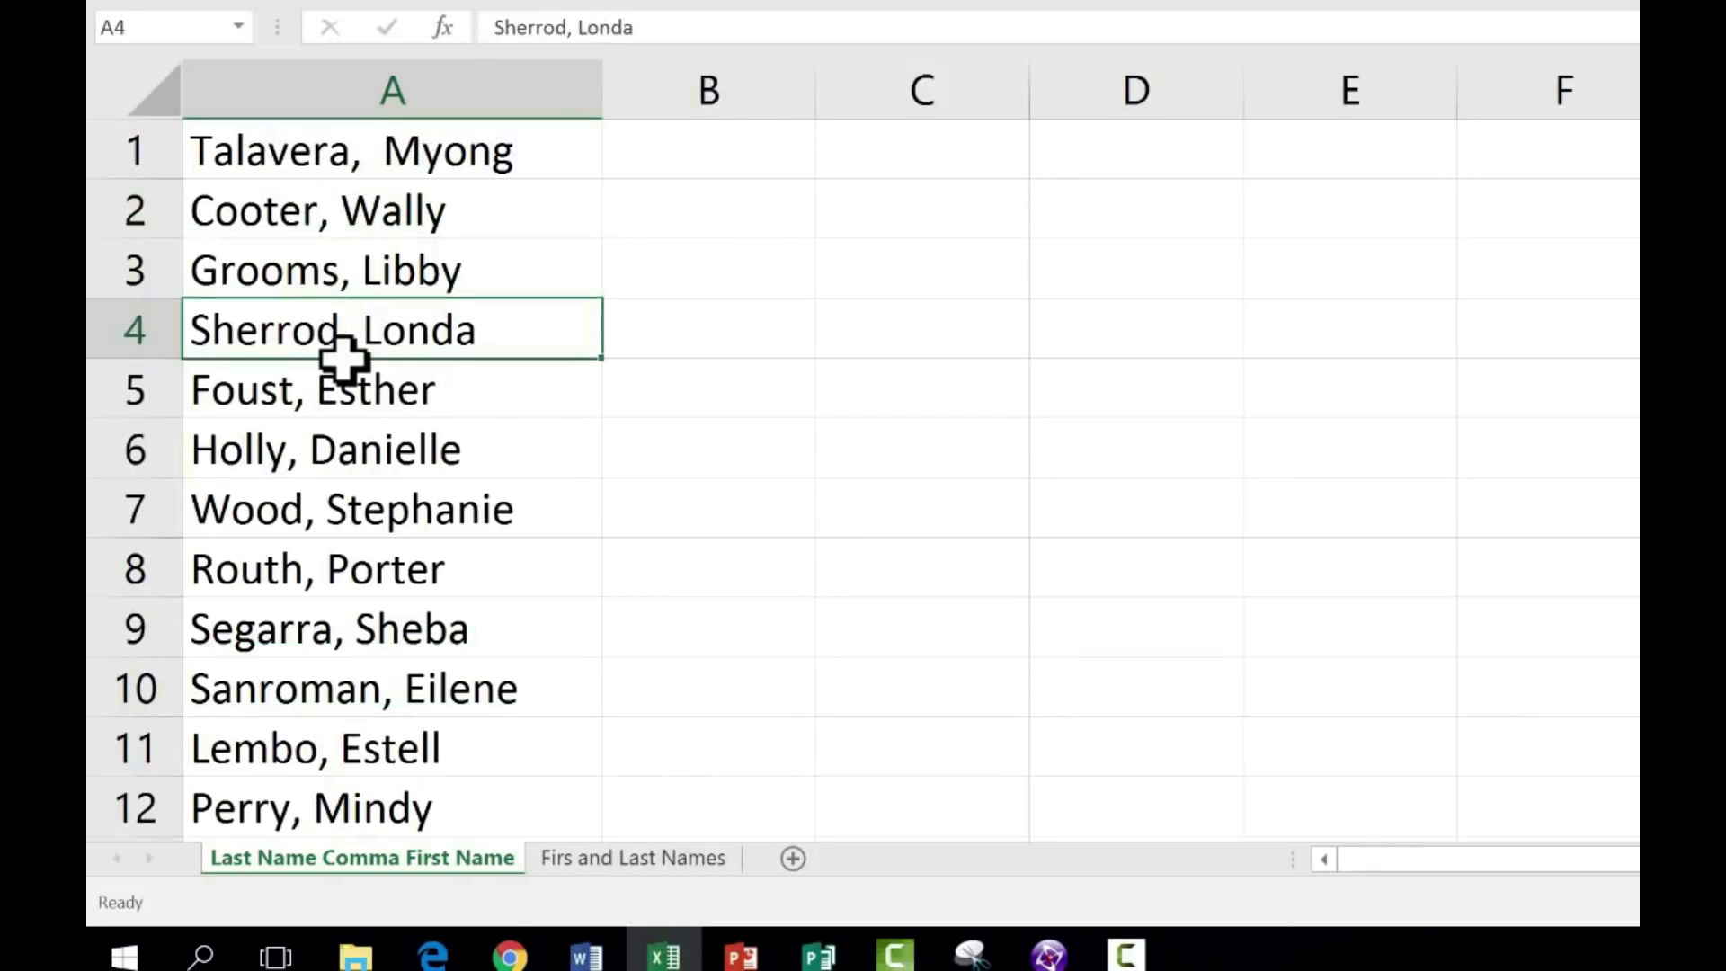
left_click(351, 449)
left_click(331, 530)
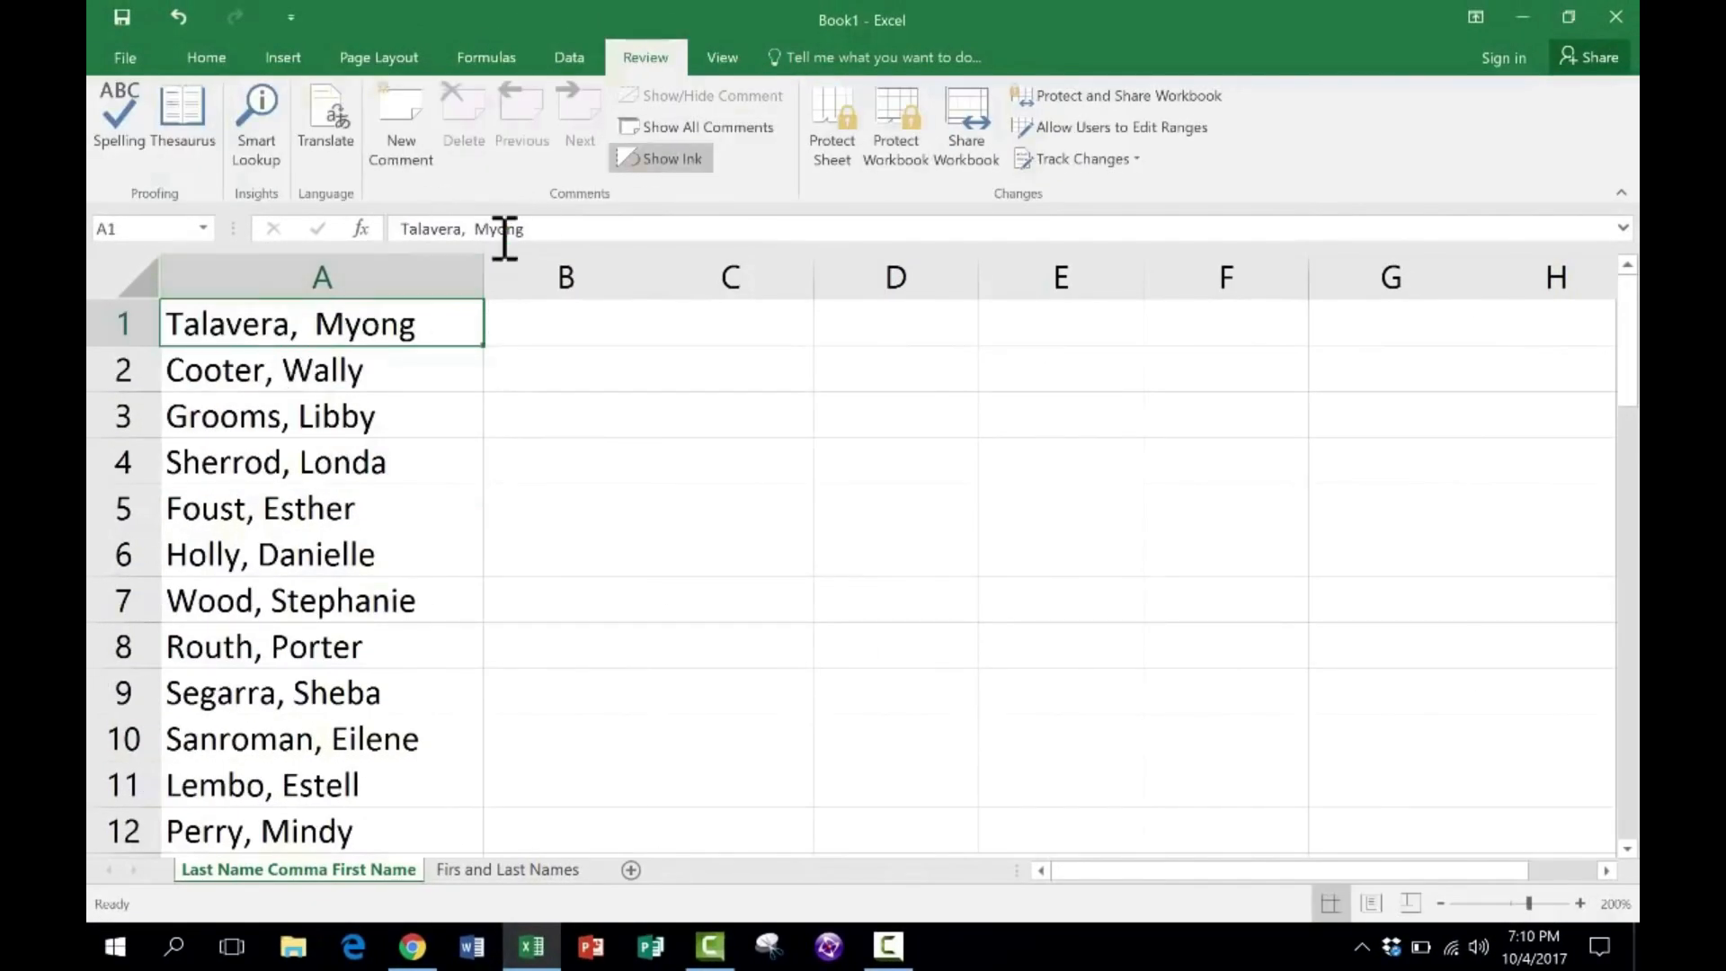
left_click(576, 56)
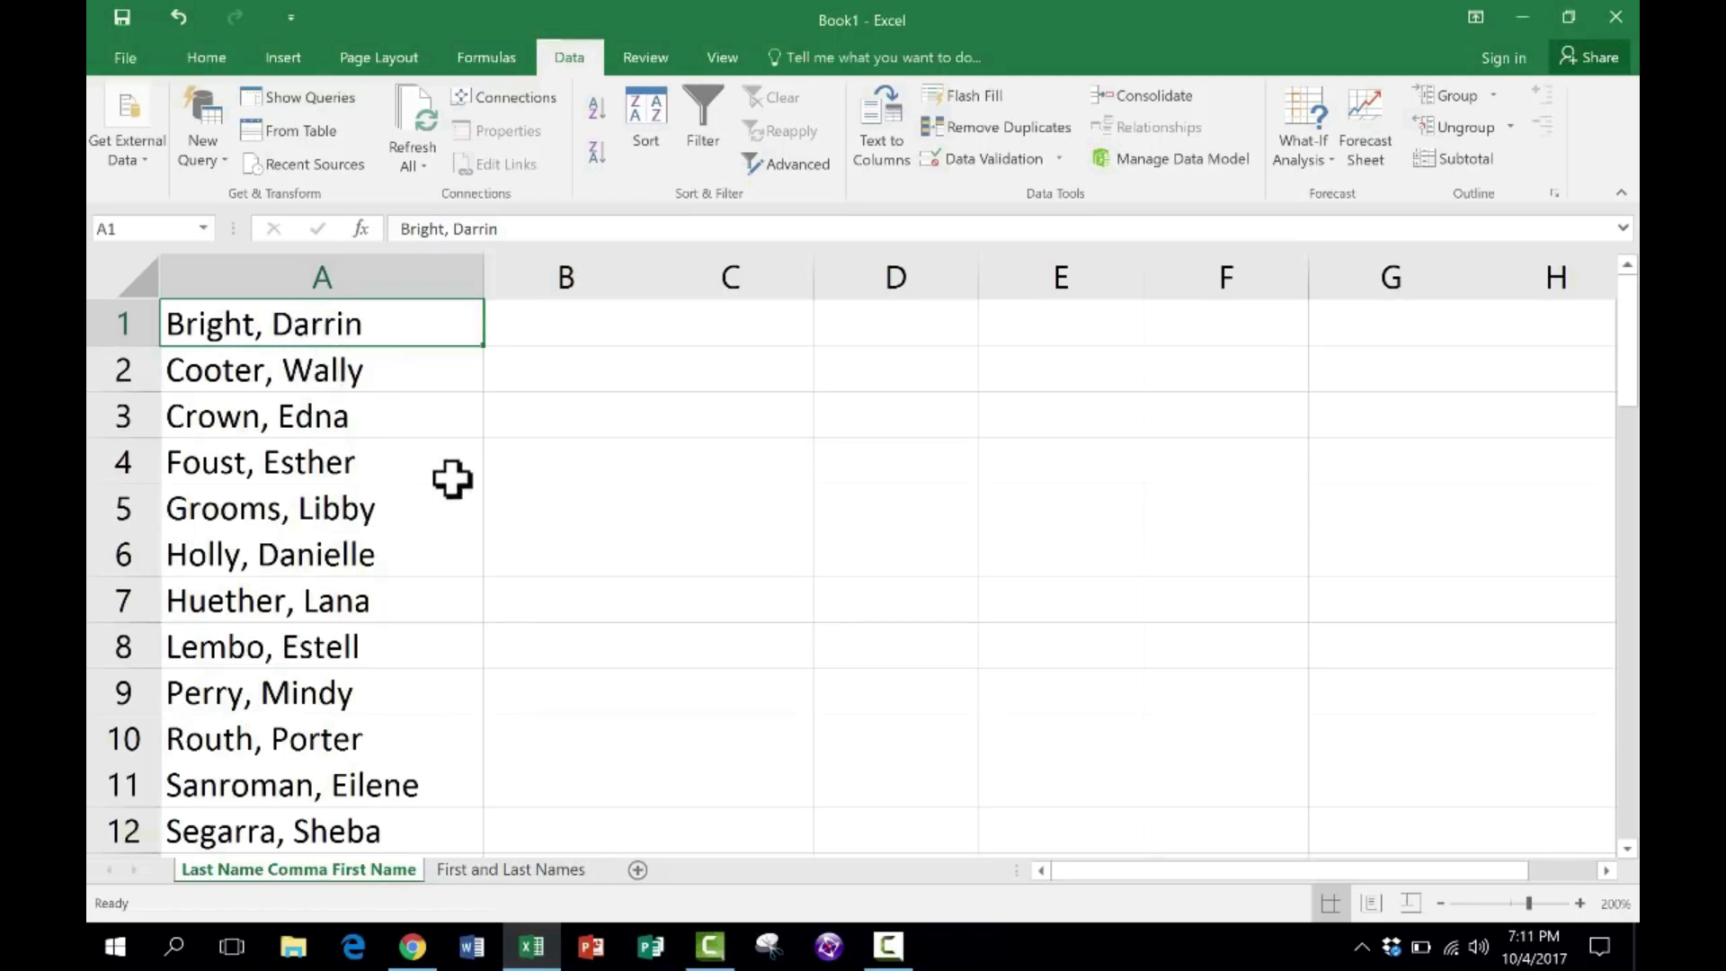
left_click(553, 338)
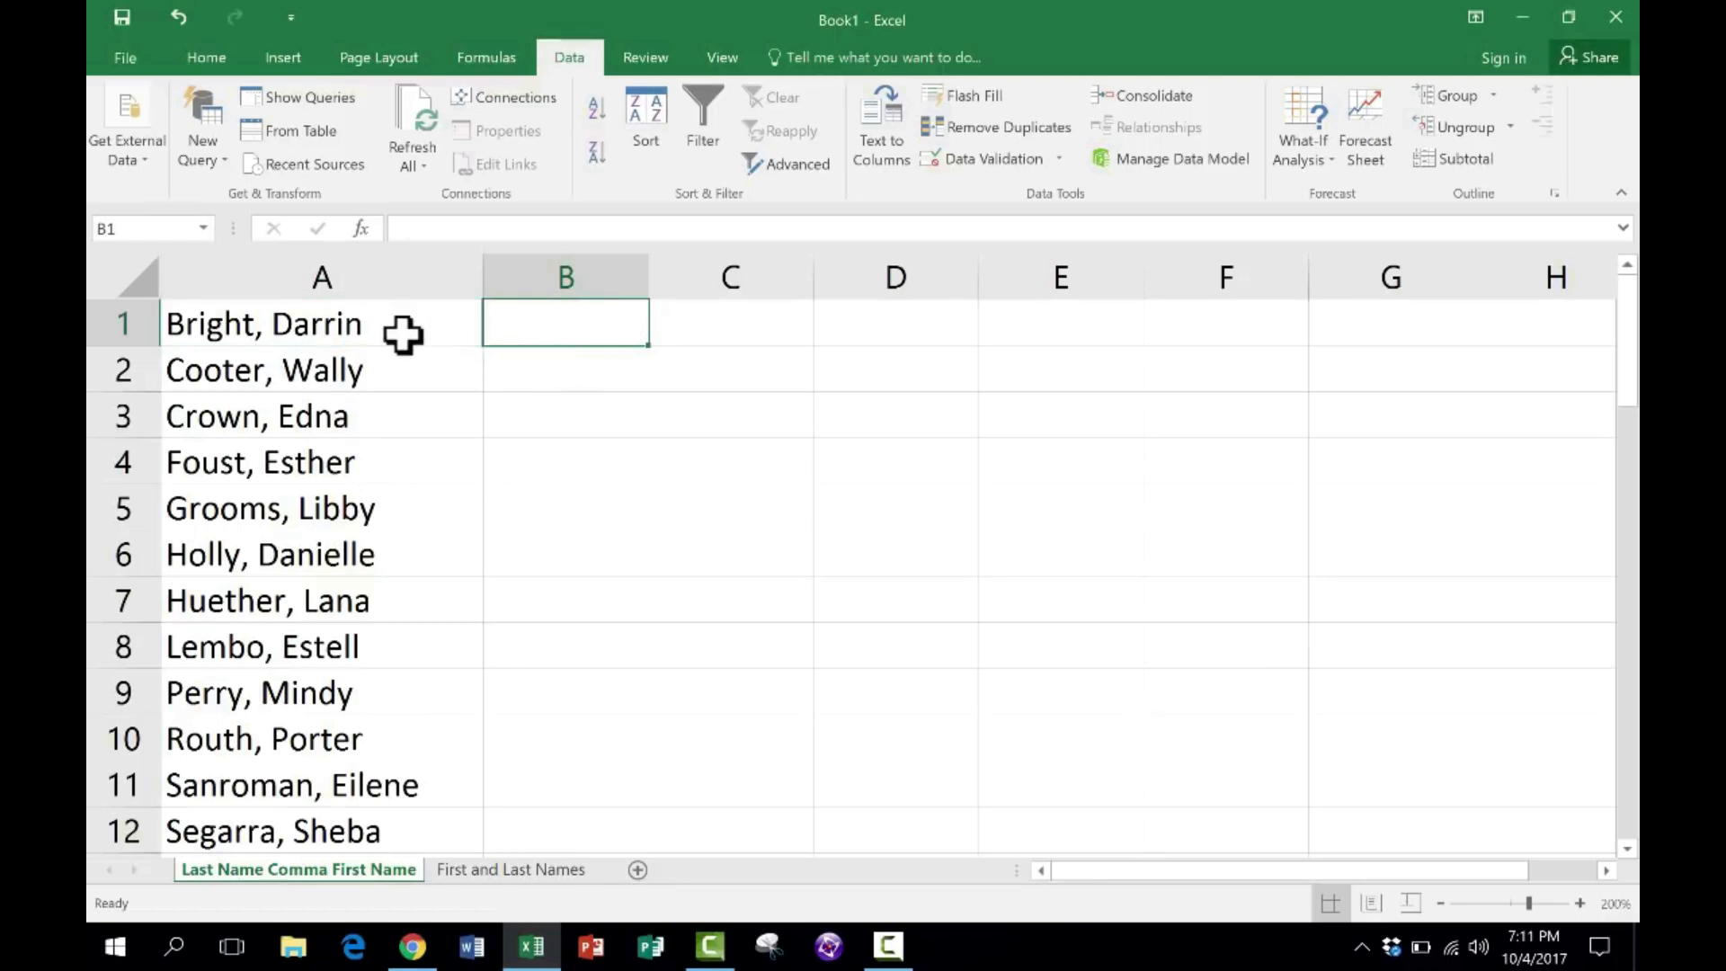
left_click(440, 351)
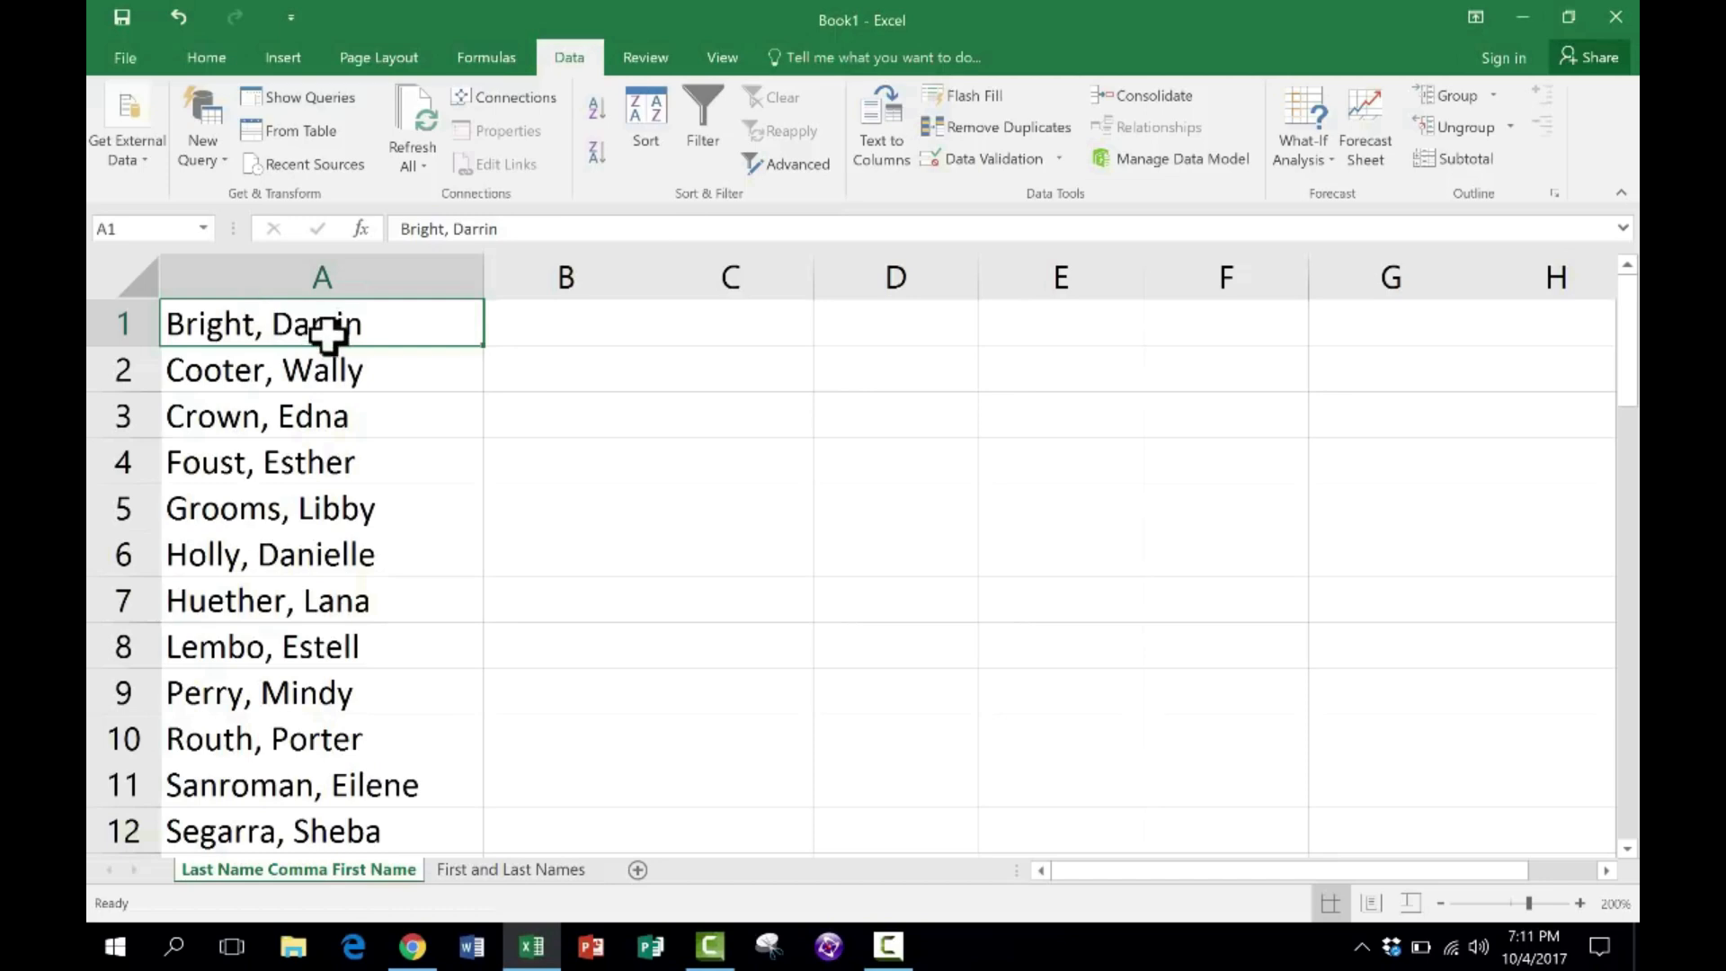
left_click(584, 329)
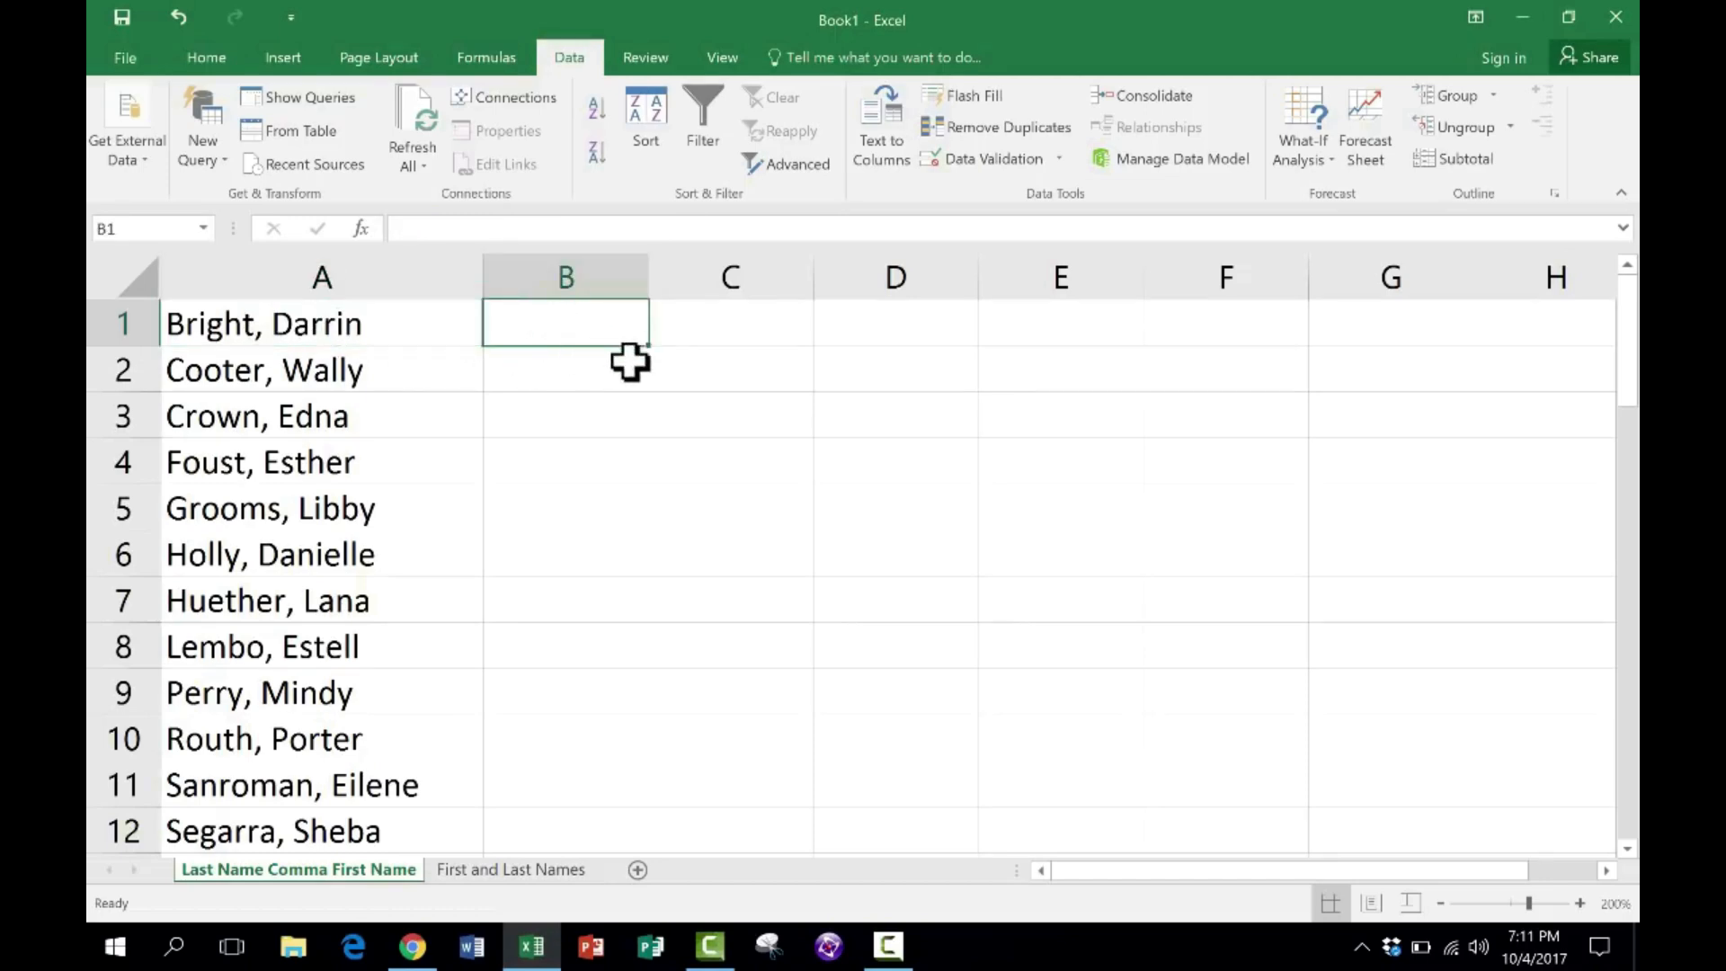
left_click(542, 870)
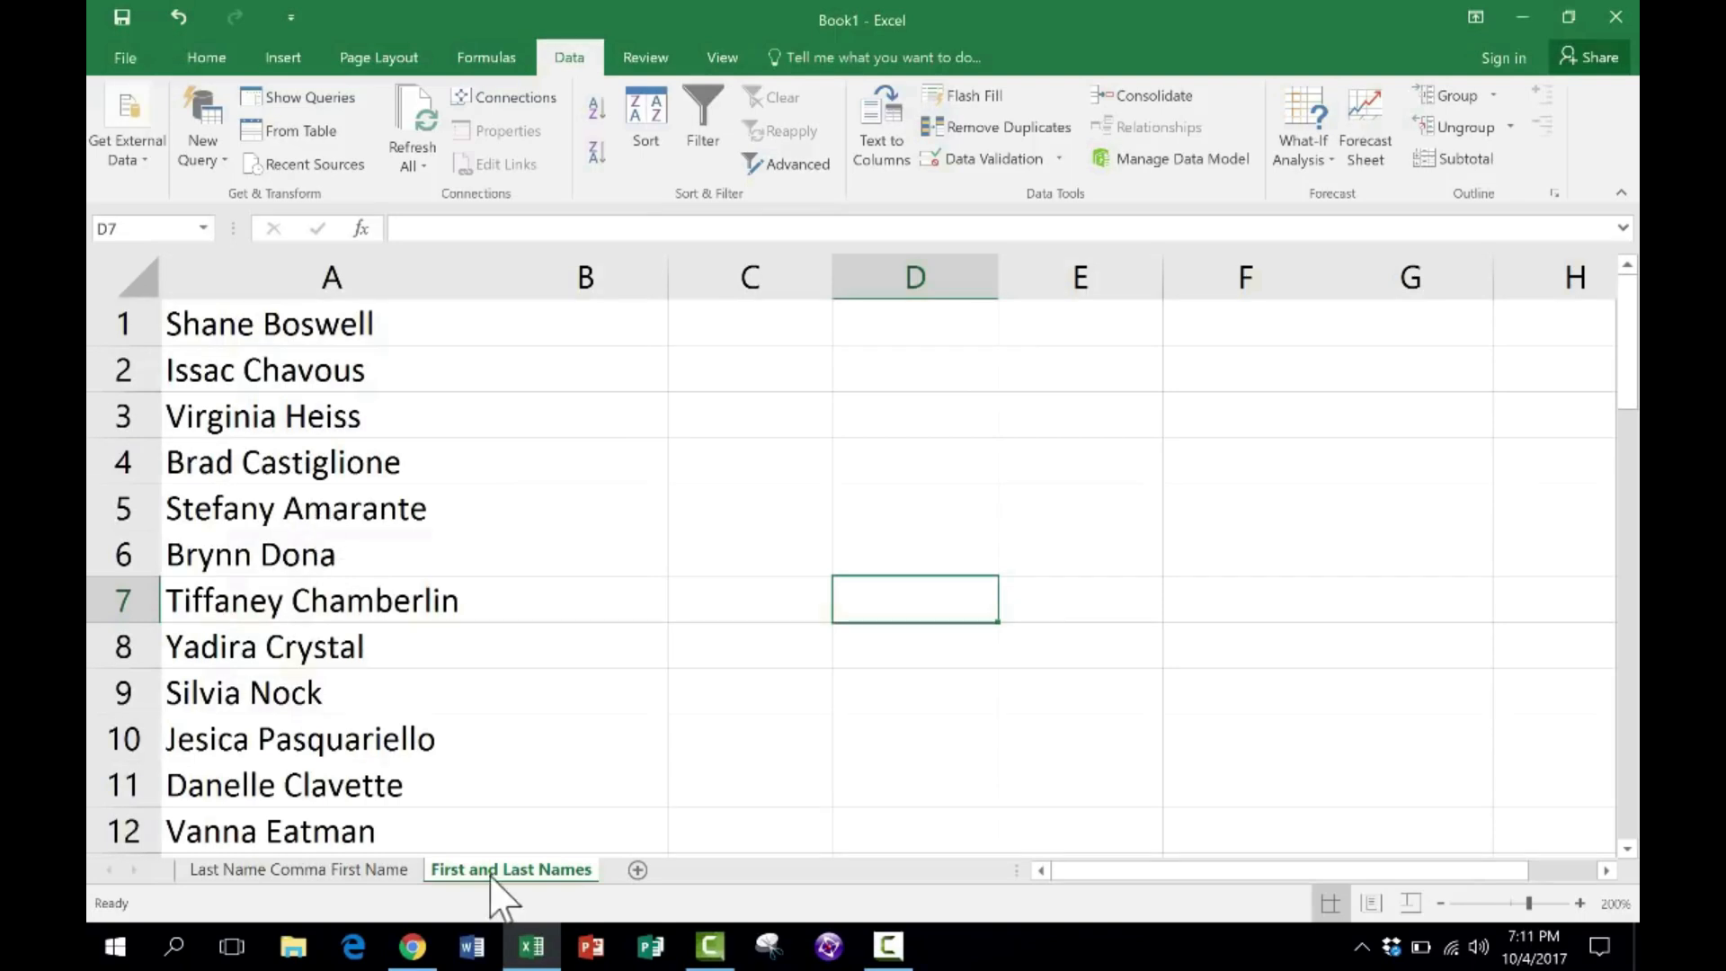
- Start Text to Columns on column A of the Last Name Comma First Name sheet, using the Delimited data type
left_click(373, 870)
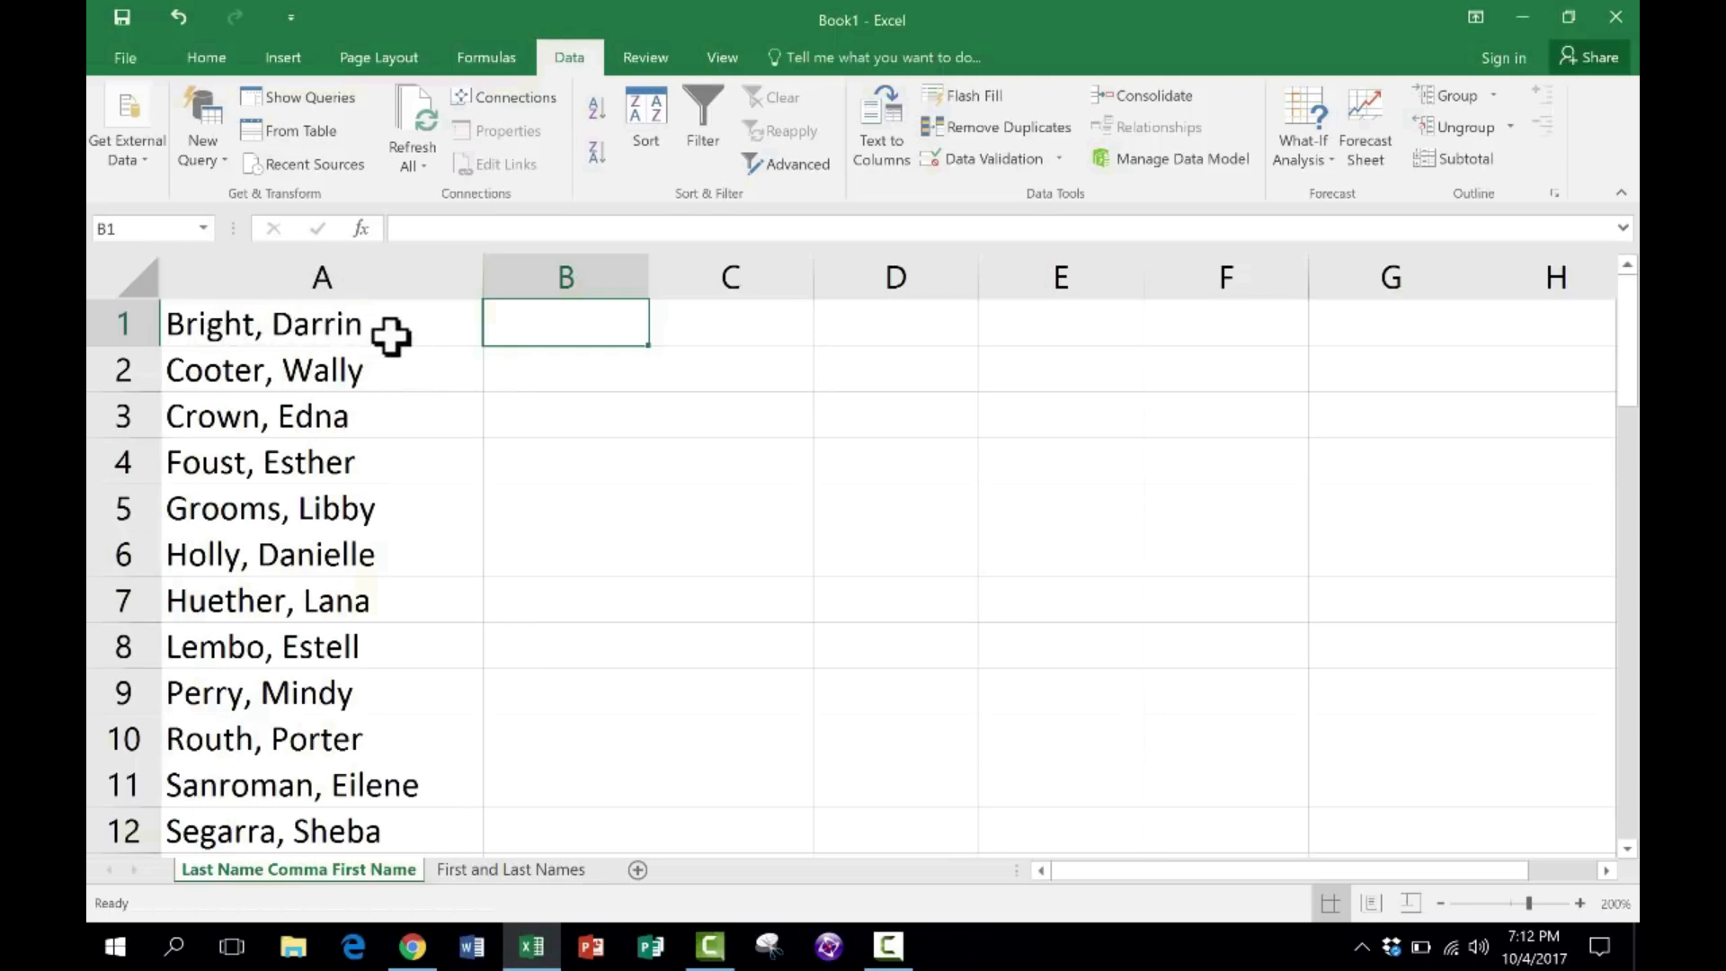
left_click(319, 276)
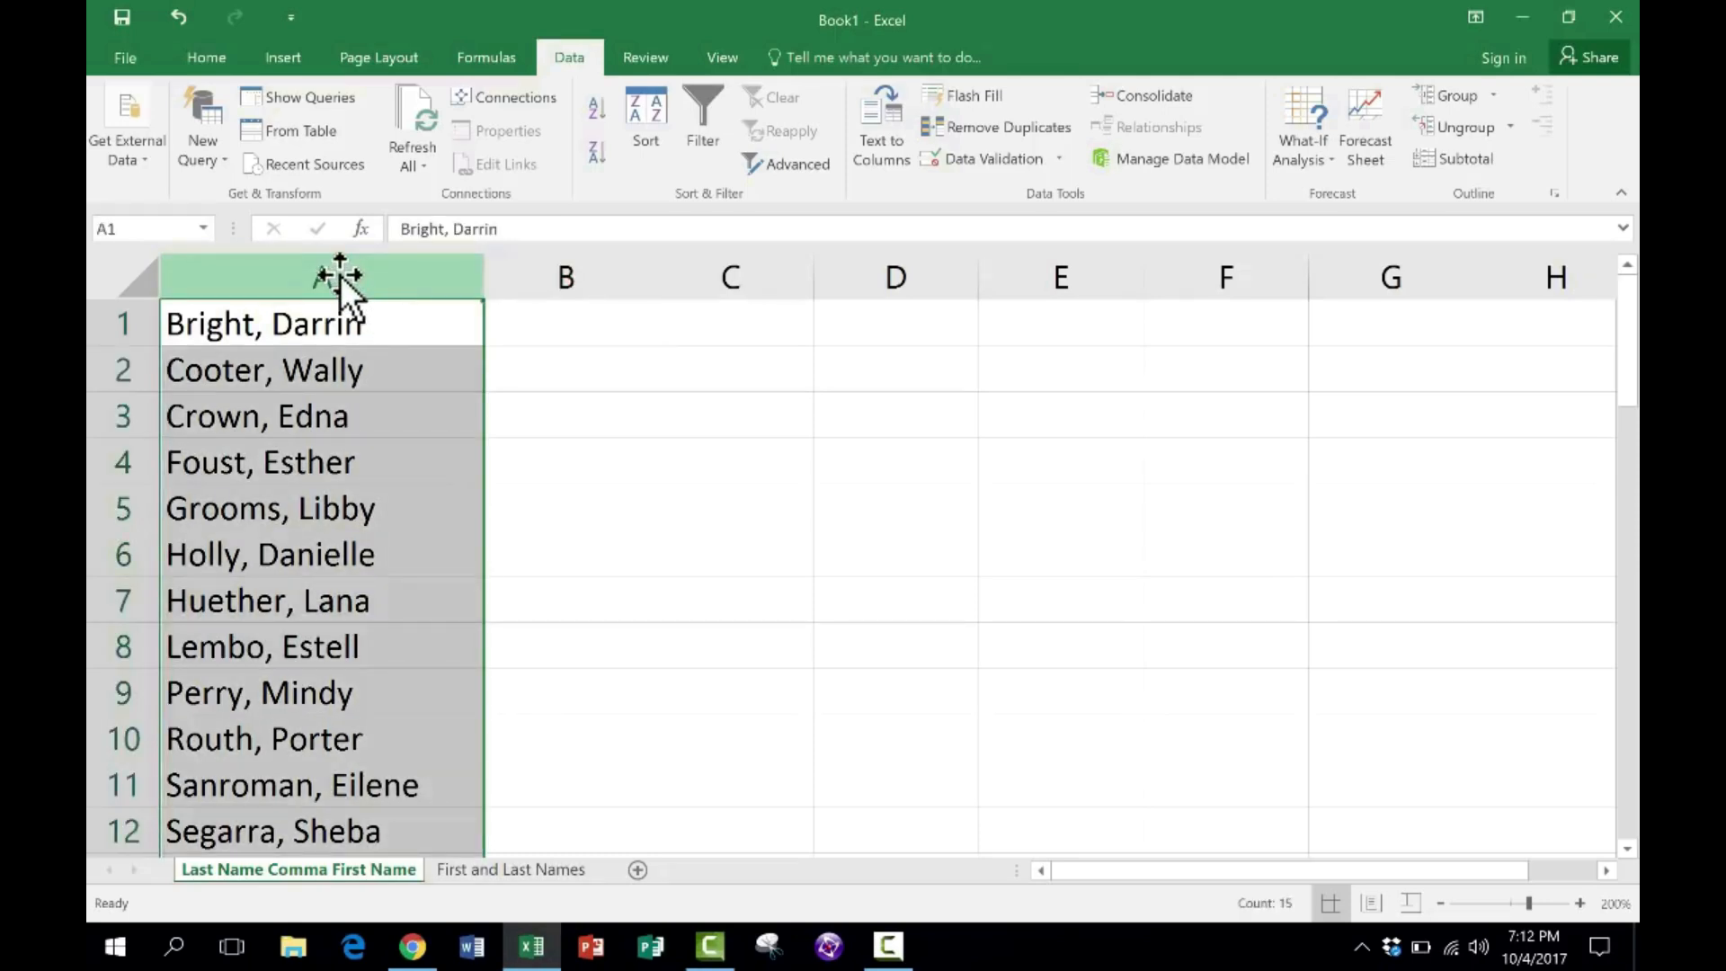
scroll(404, 224, "down", 2)
scroll(481, 135, "down", 2)
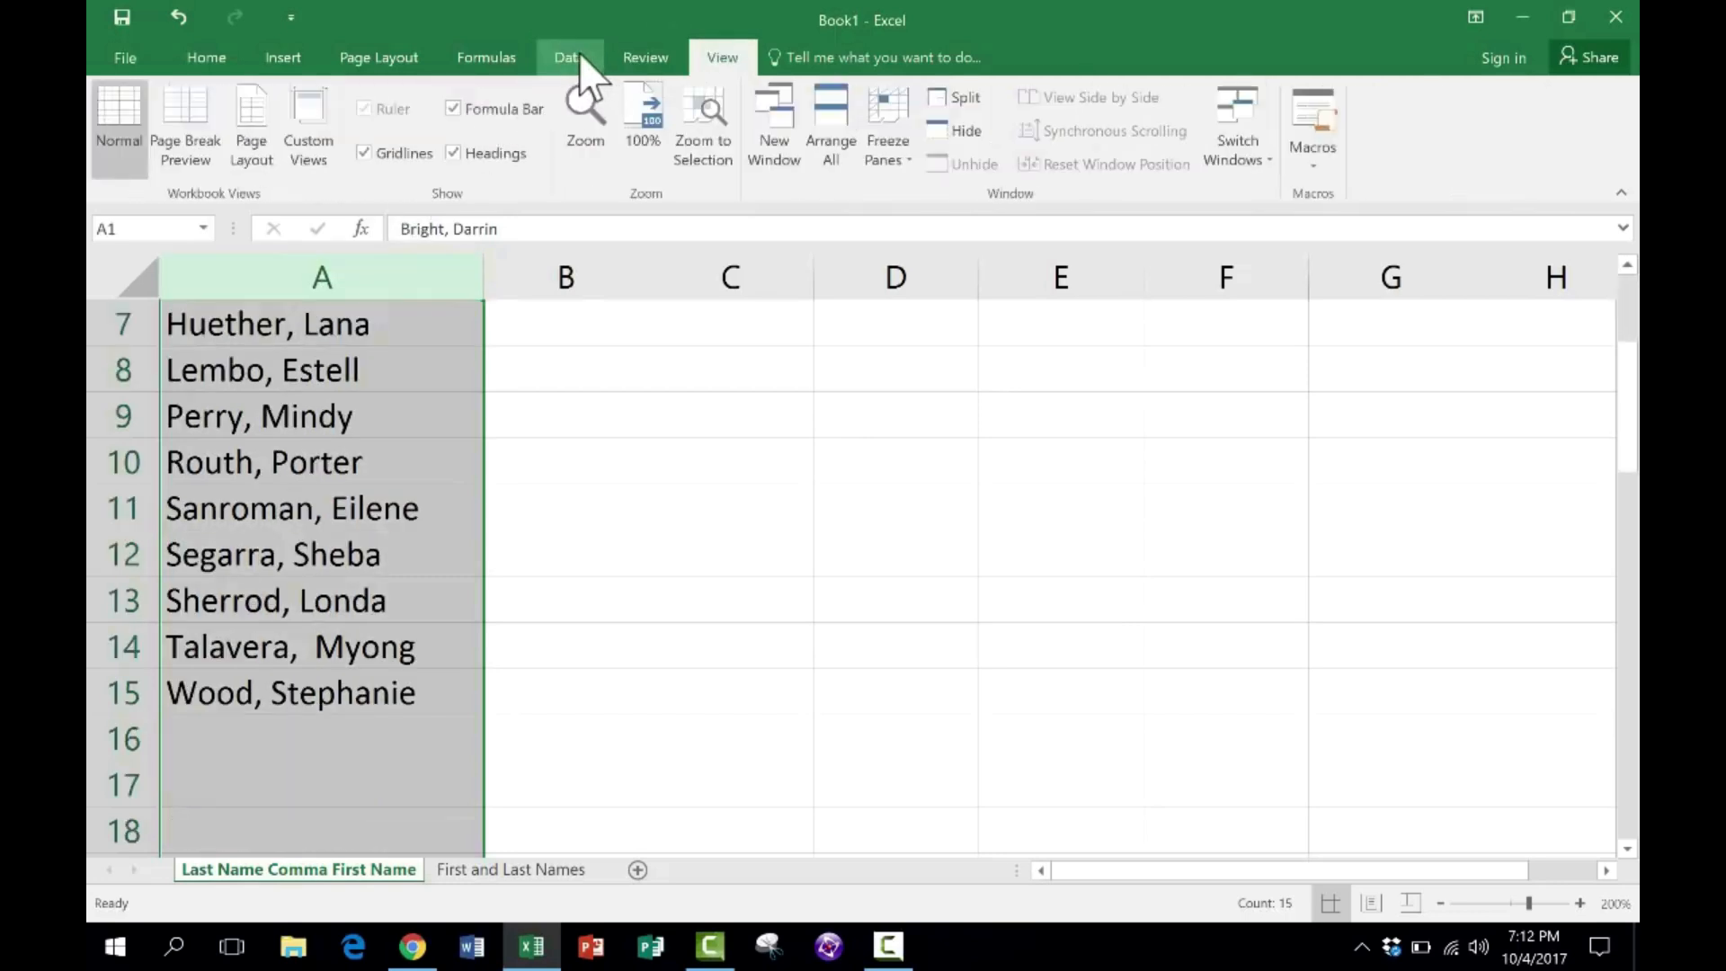
left_click(568, 58)
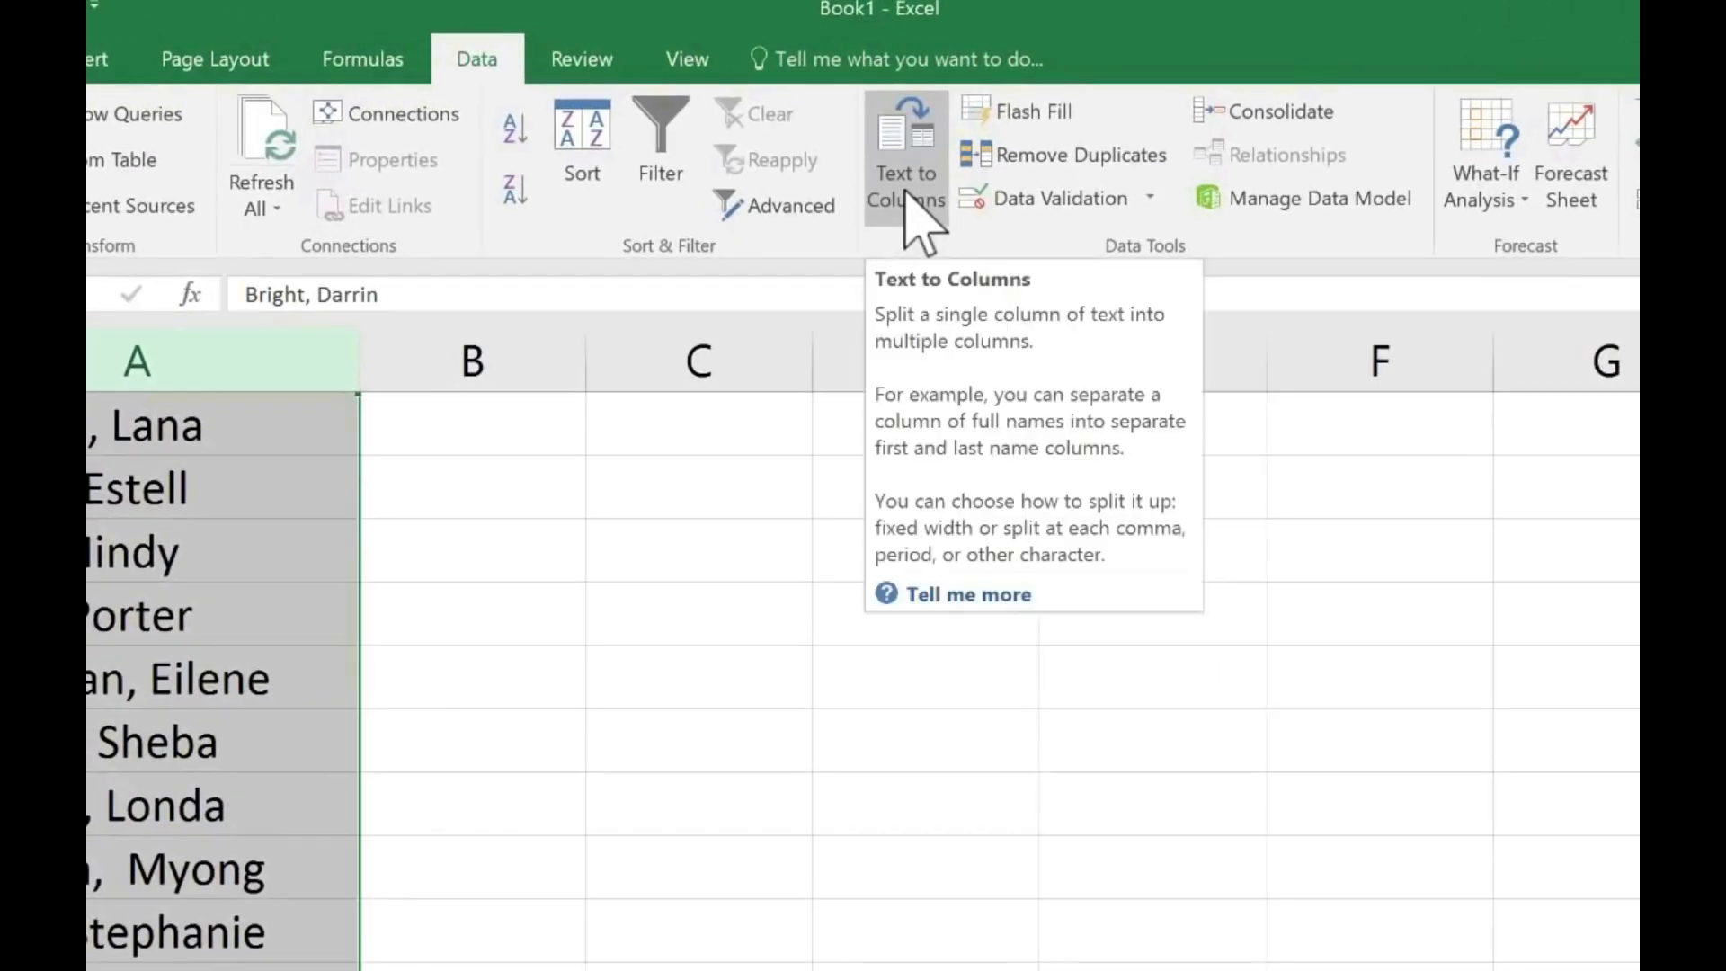
left_click(908, 198)
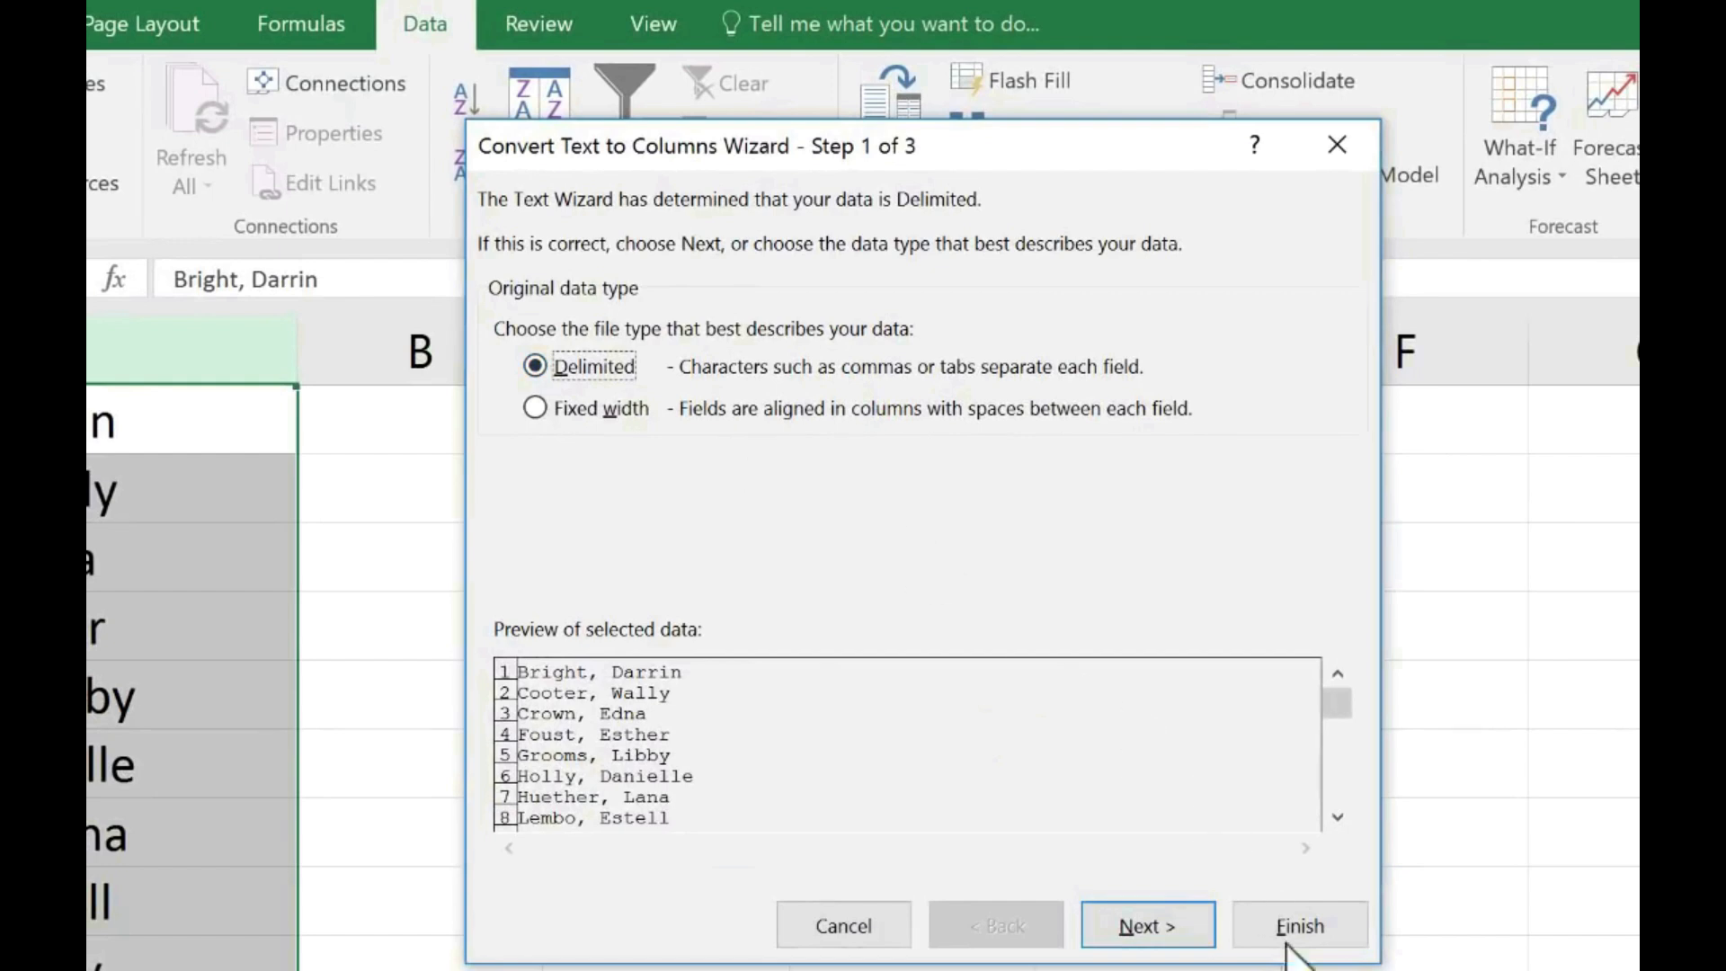
left_click(1156, 929)
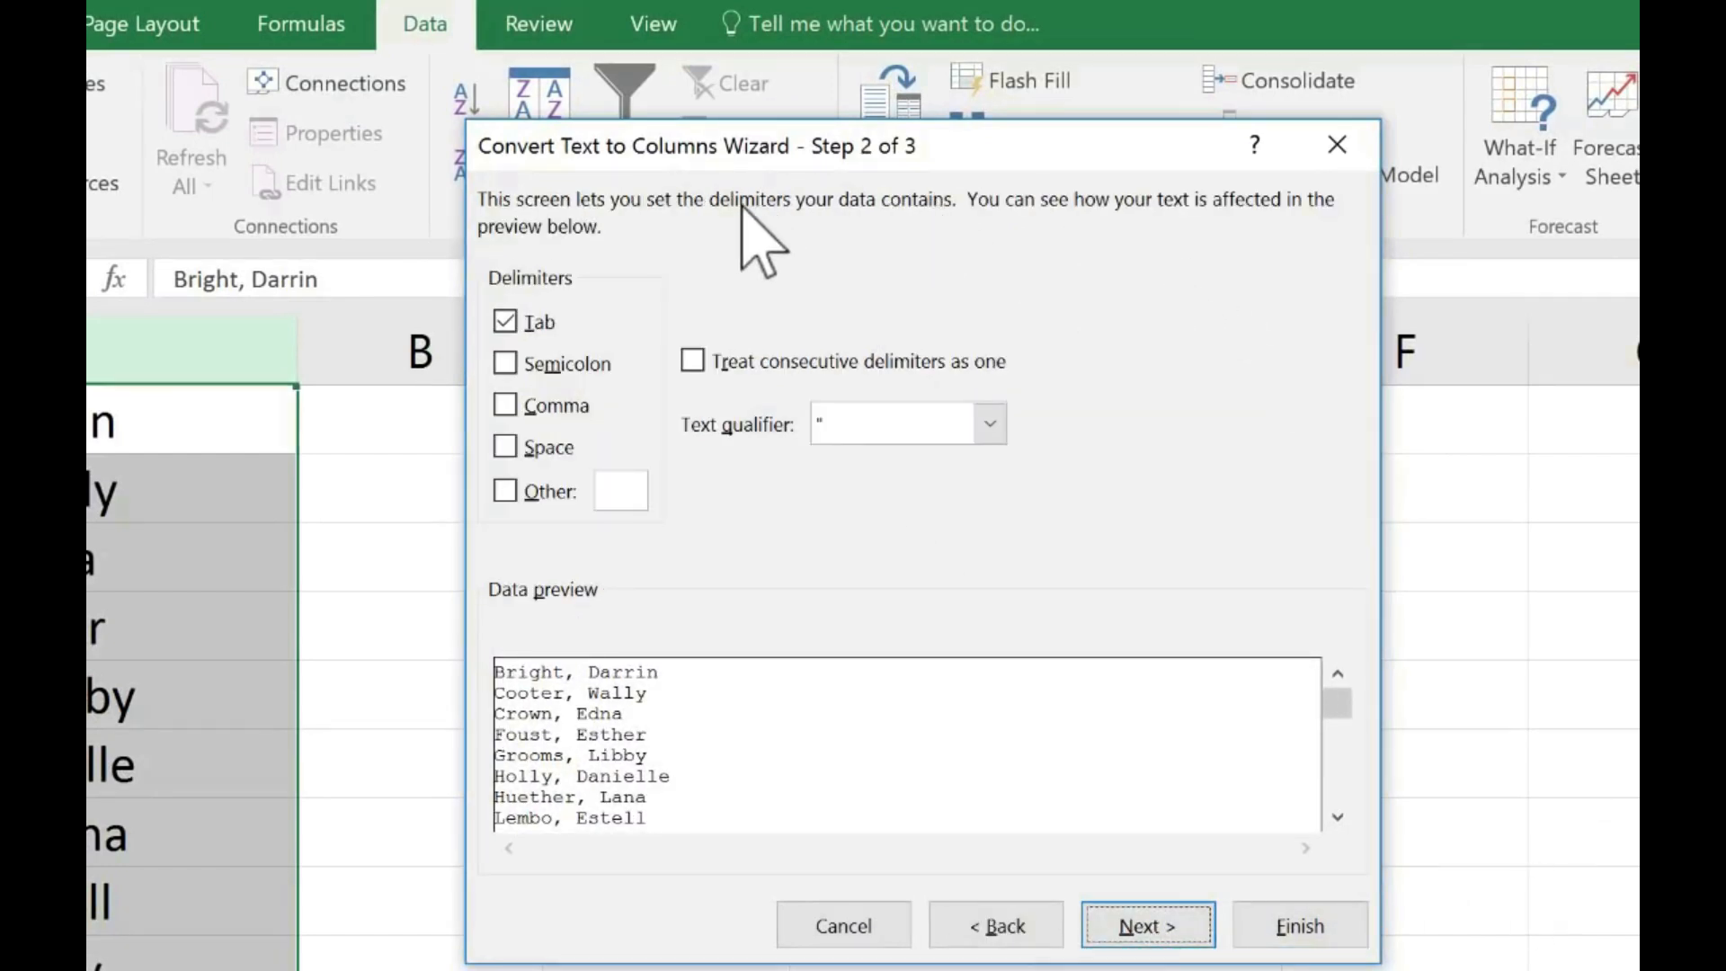
- Turn off the Tab delimiter and use Comma as the delimiter for the split
left_click(507, 320)
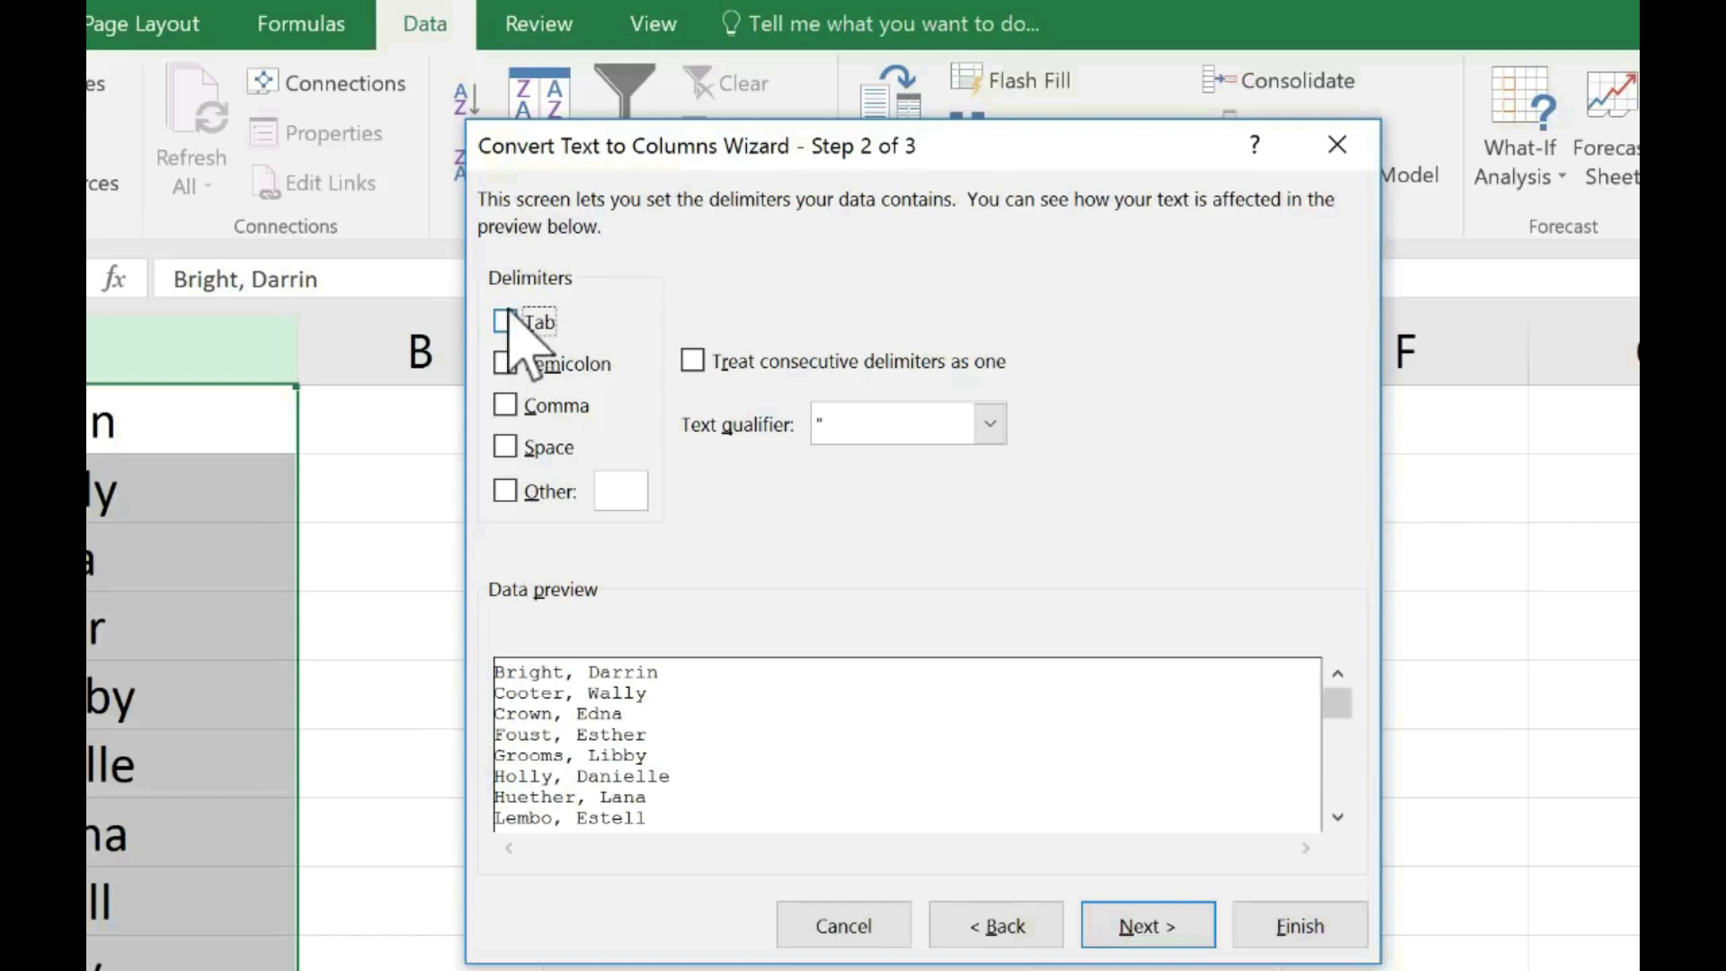
left_click(506, 410)
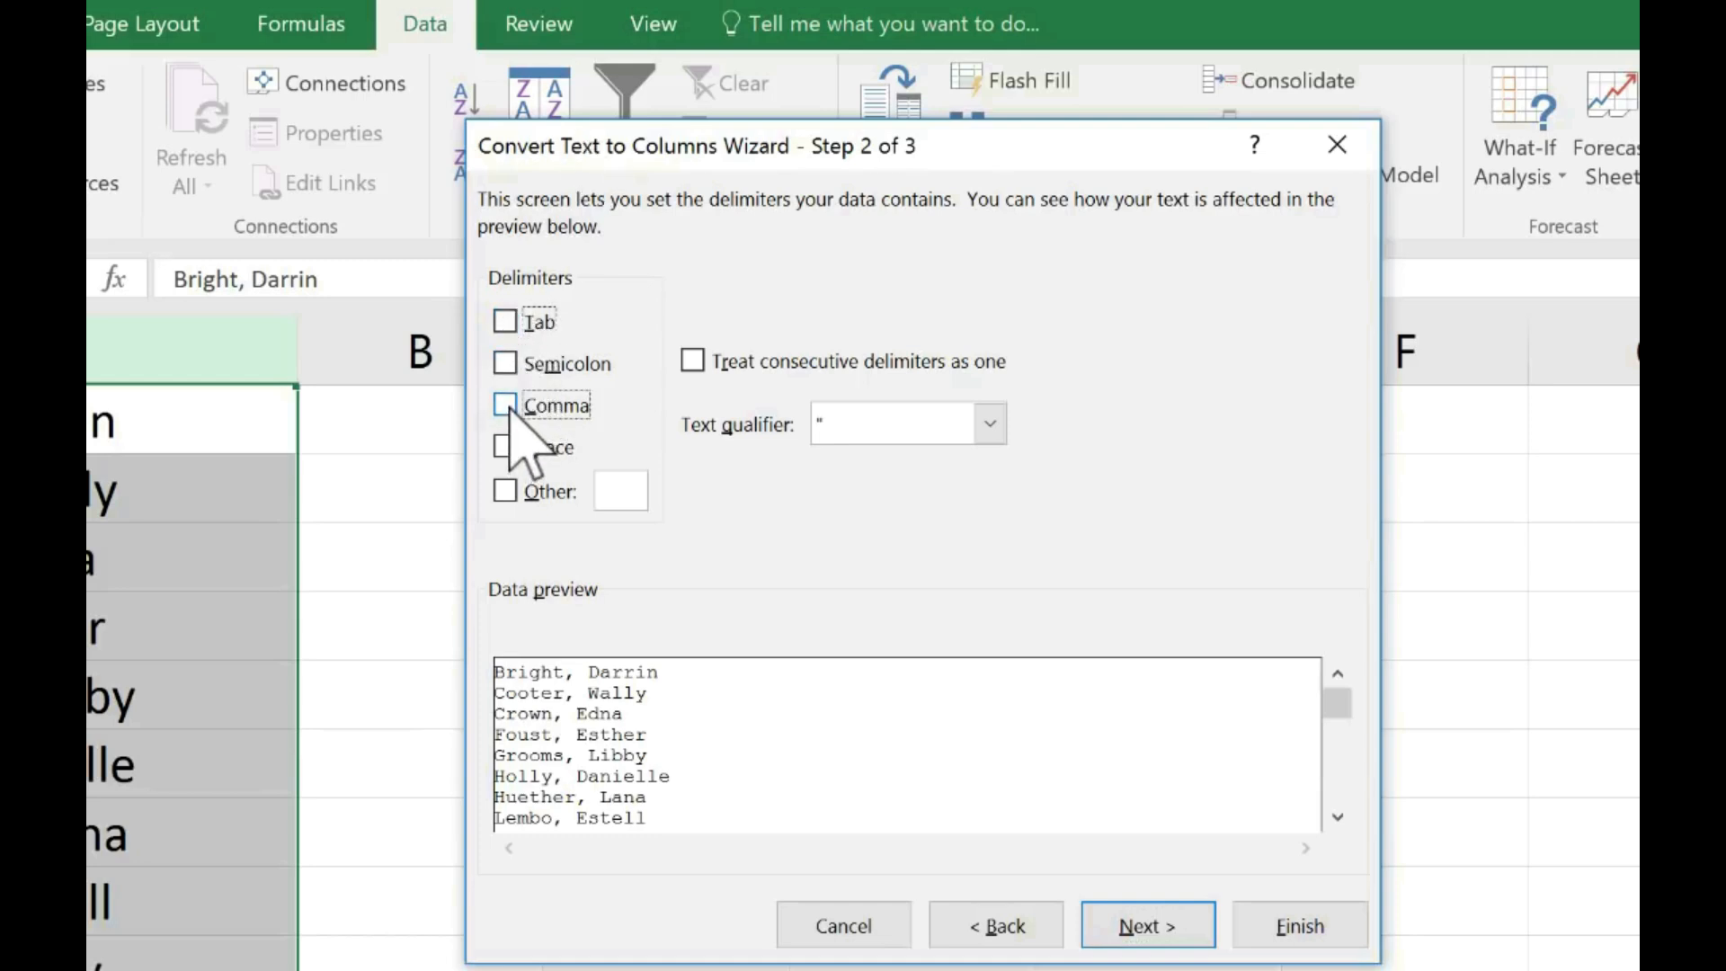
left_click(507, 407)
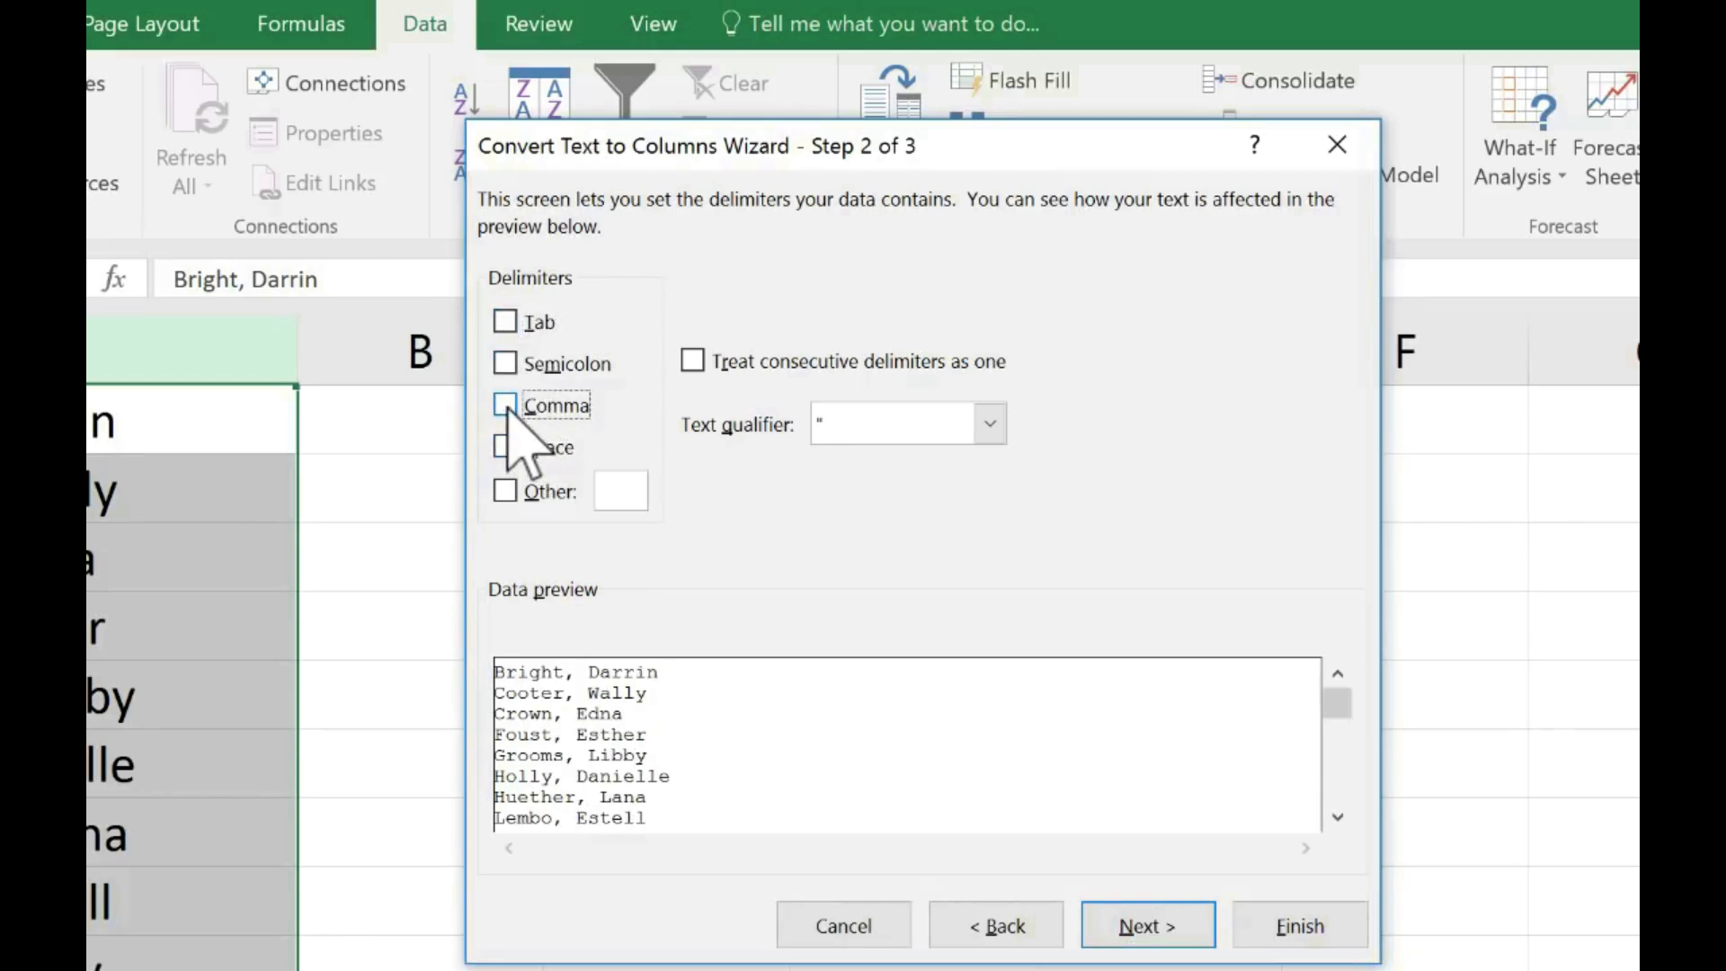
left_click(506, 407)
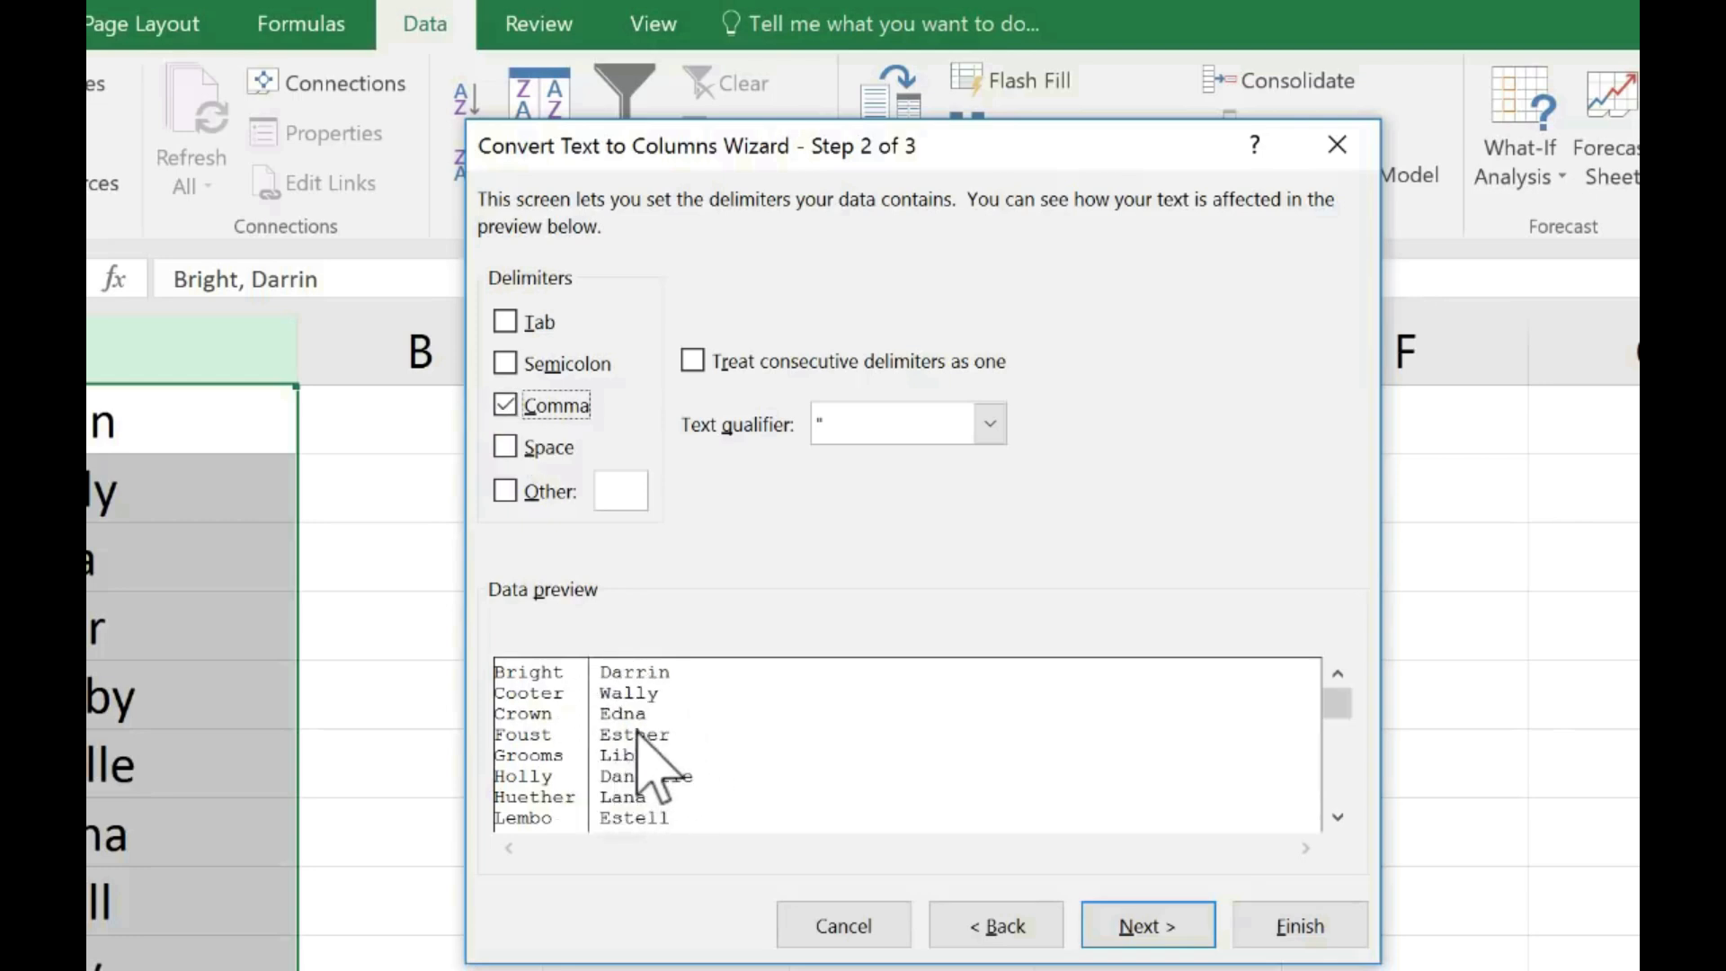
left_click(1143, 931)
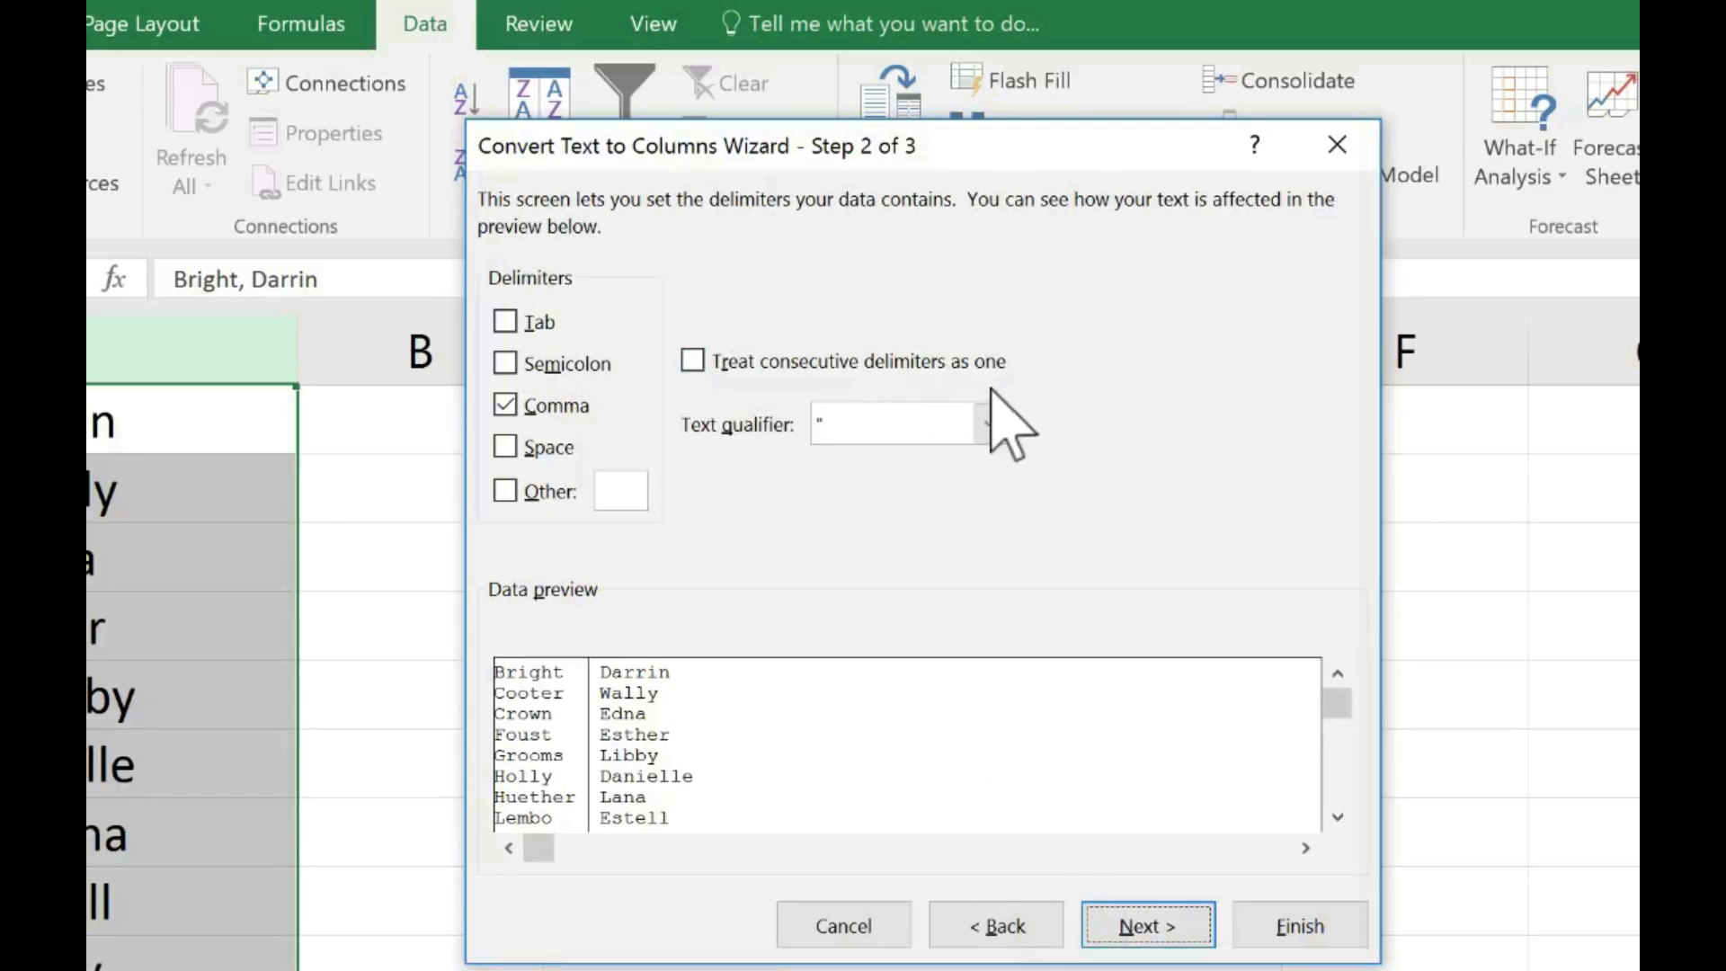
- Add Space as a second delimiter, treat consecutive delimiters as one, and proceed to the column data format settings
left_click(506, 447)
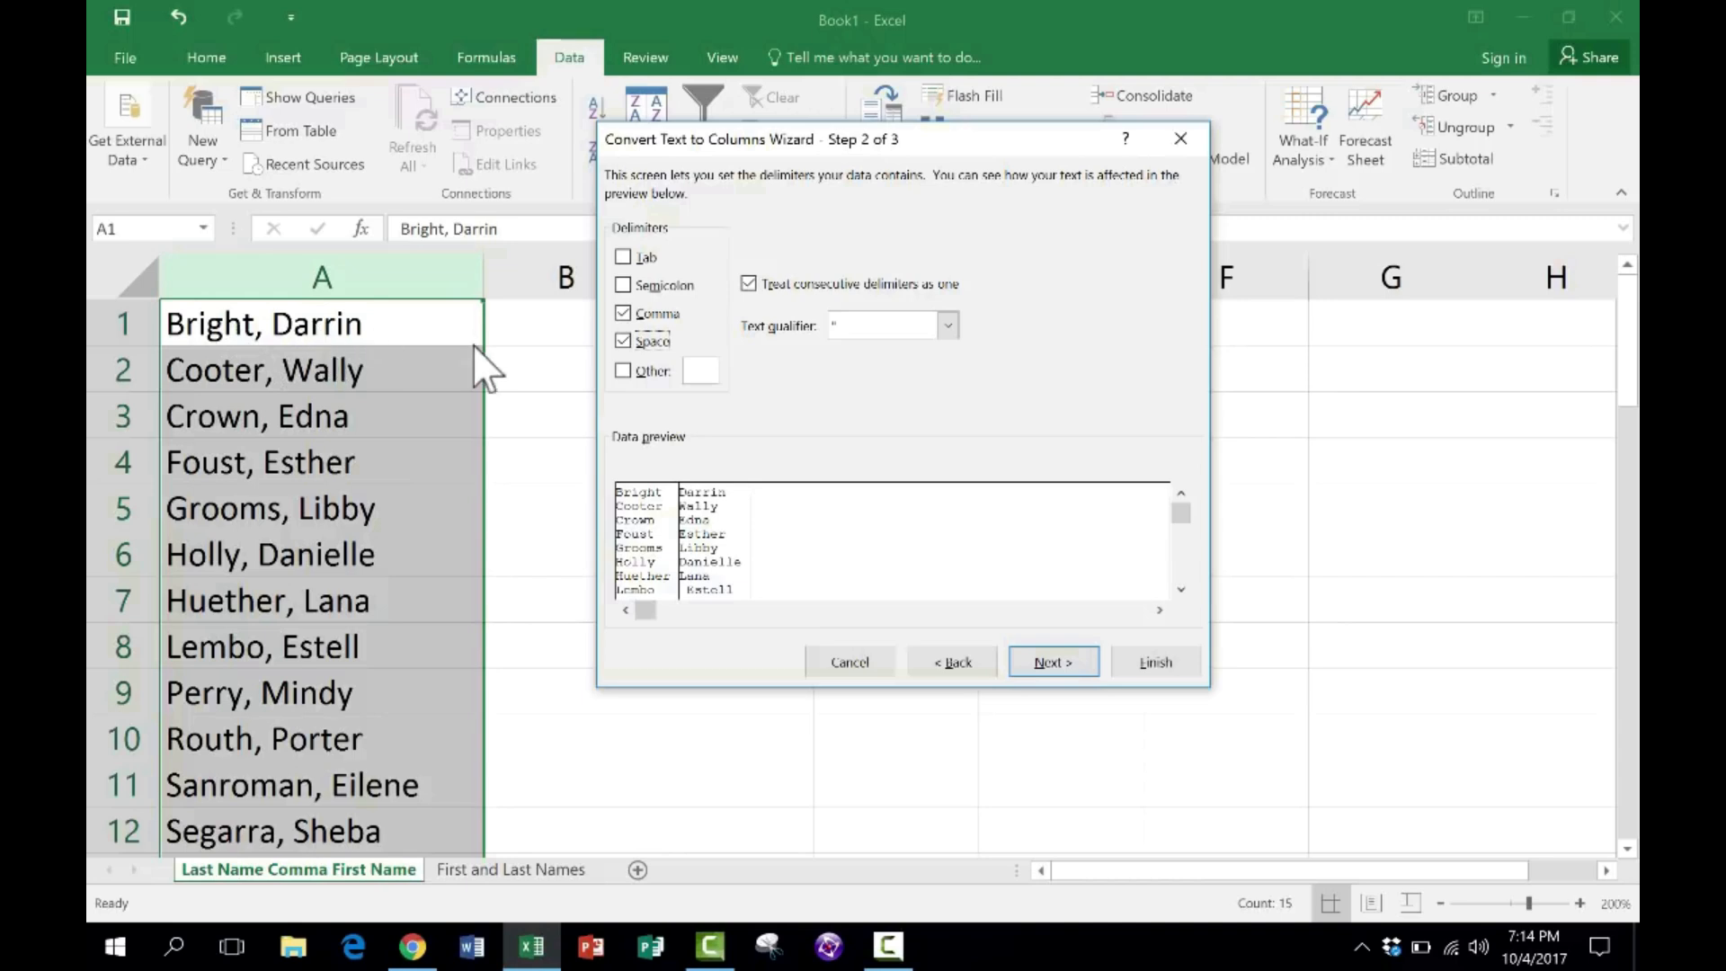
left_click(750, 284)
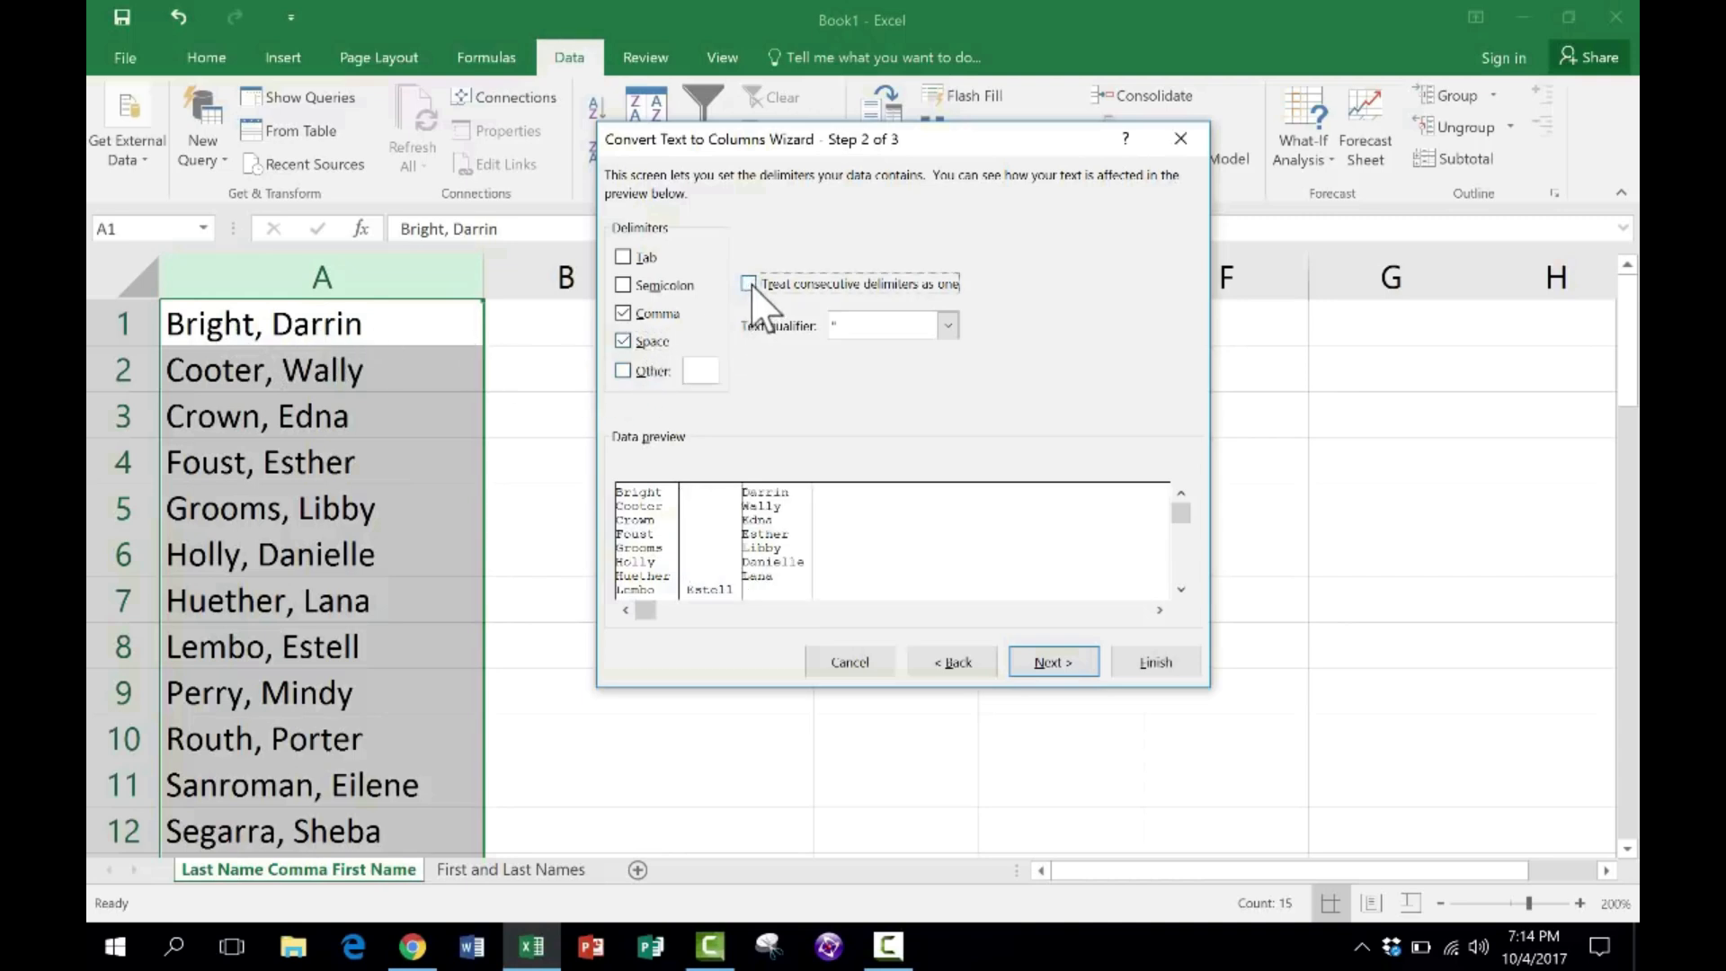
left_click(749, 284)
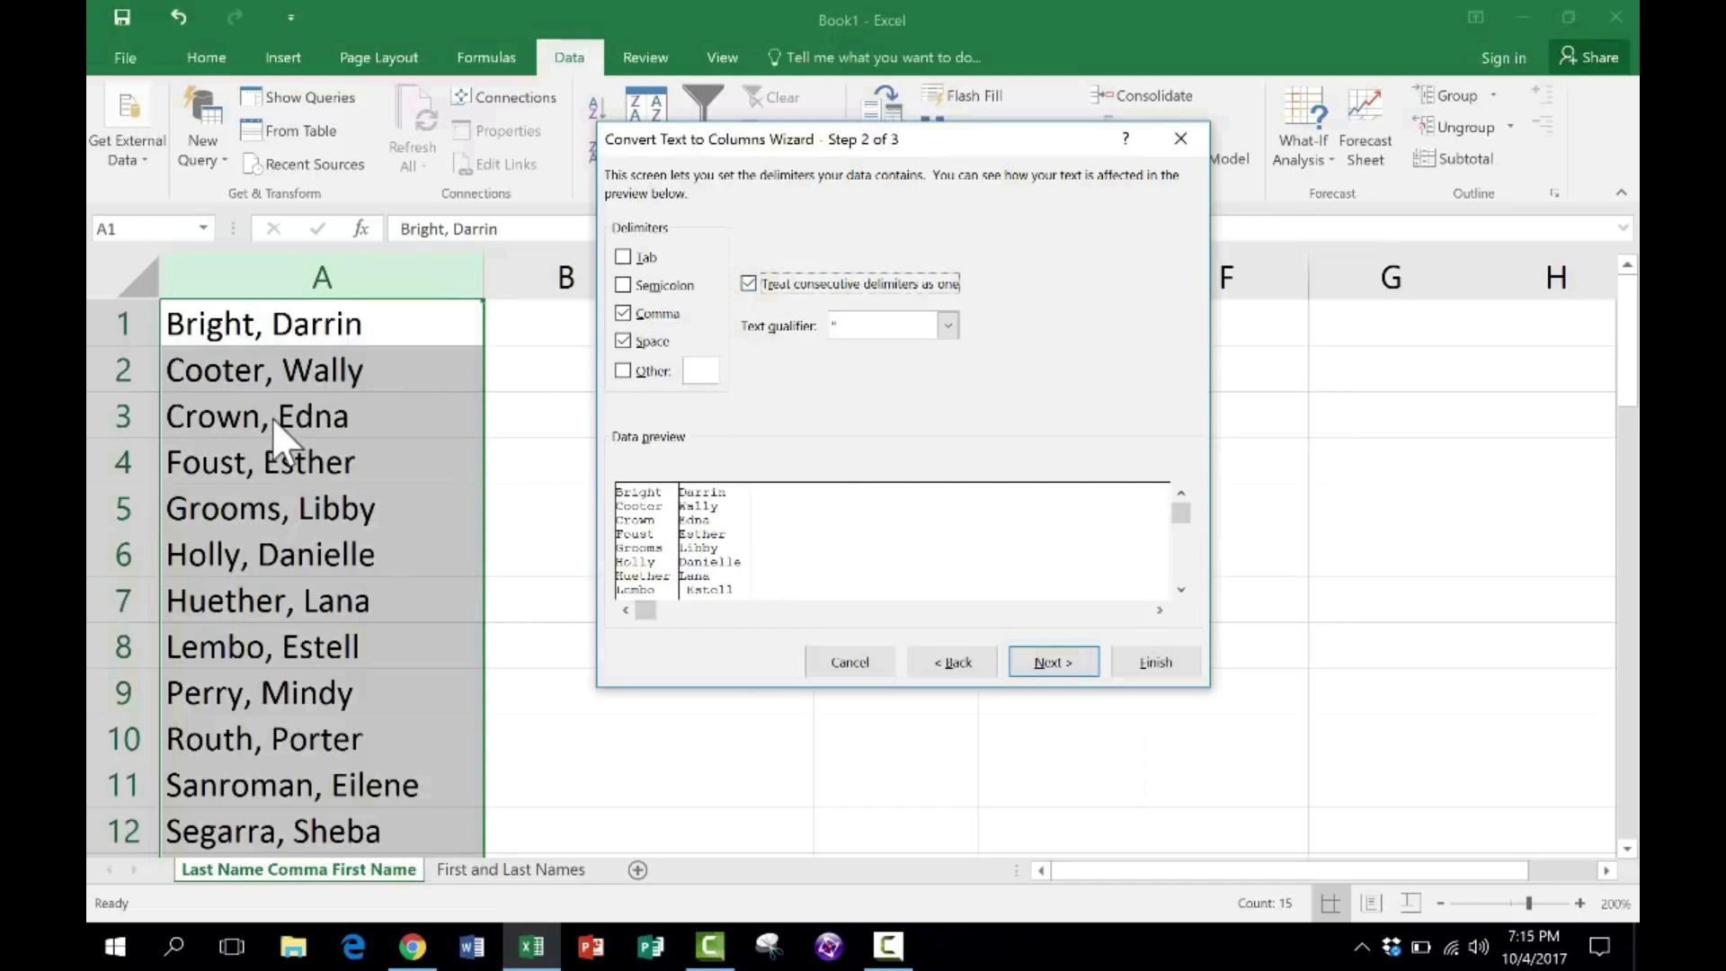
left_click(1078, 666)
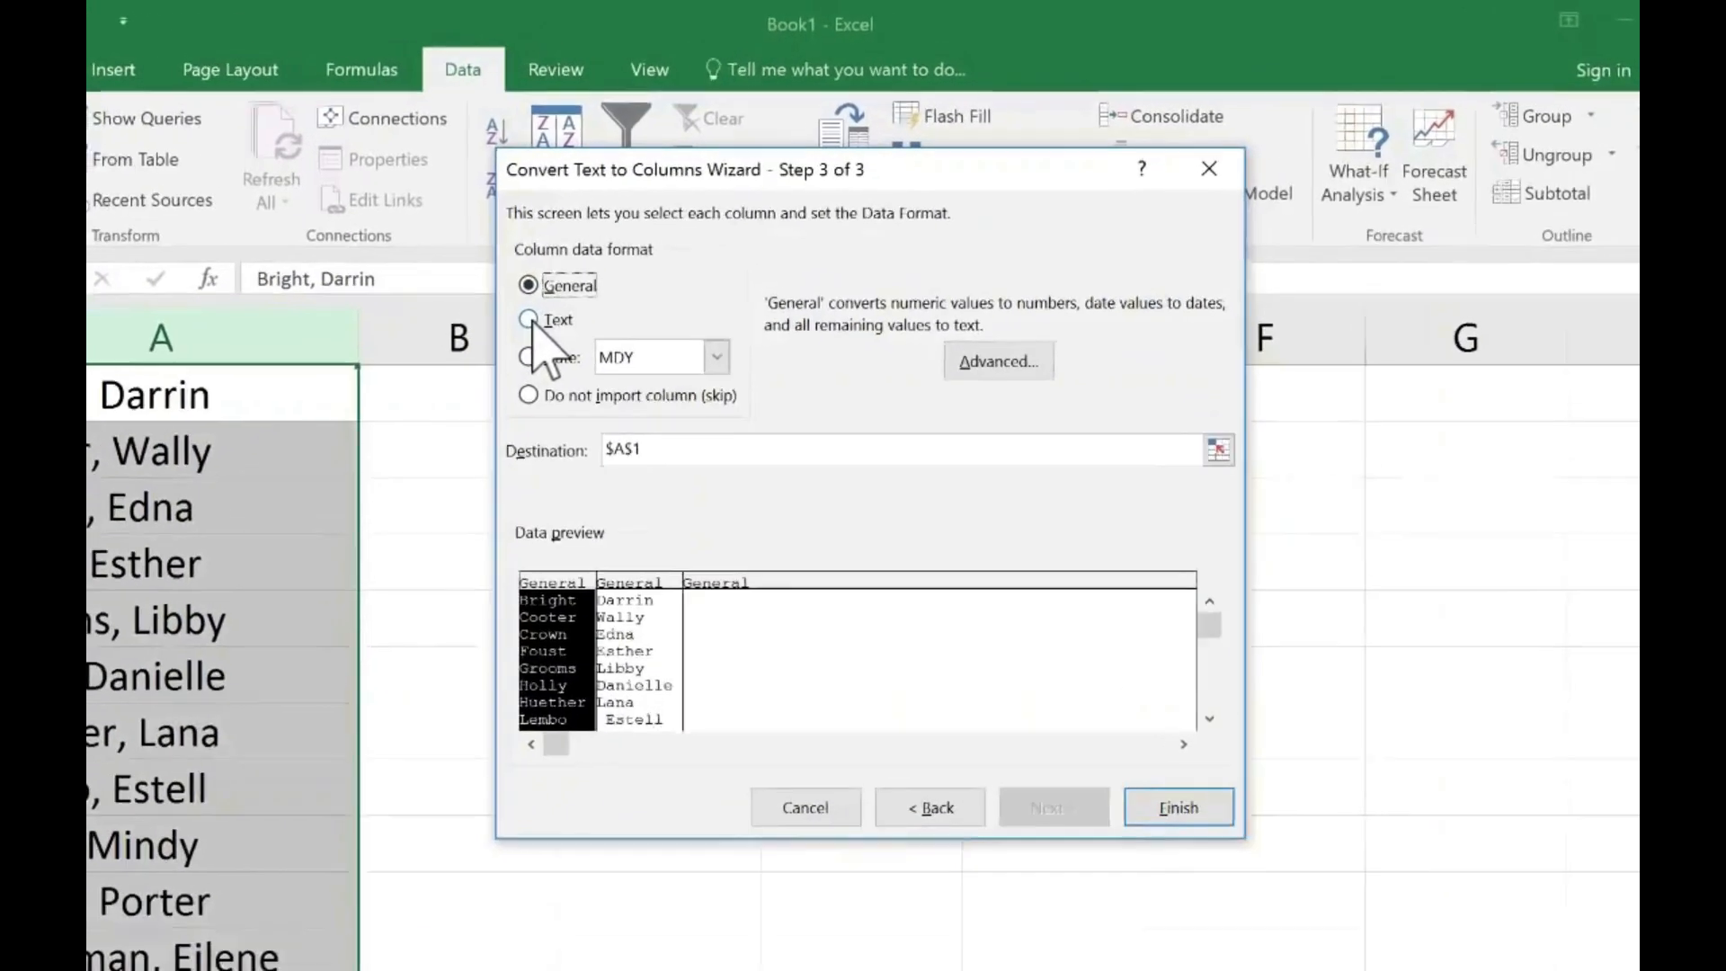
left_click(521, 329)
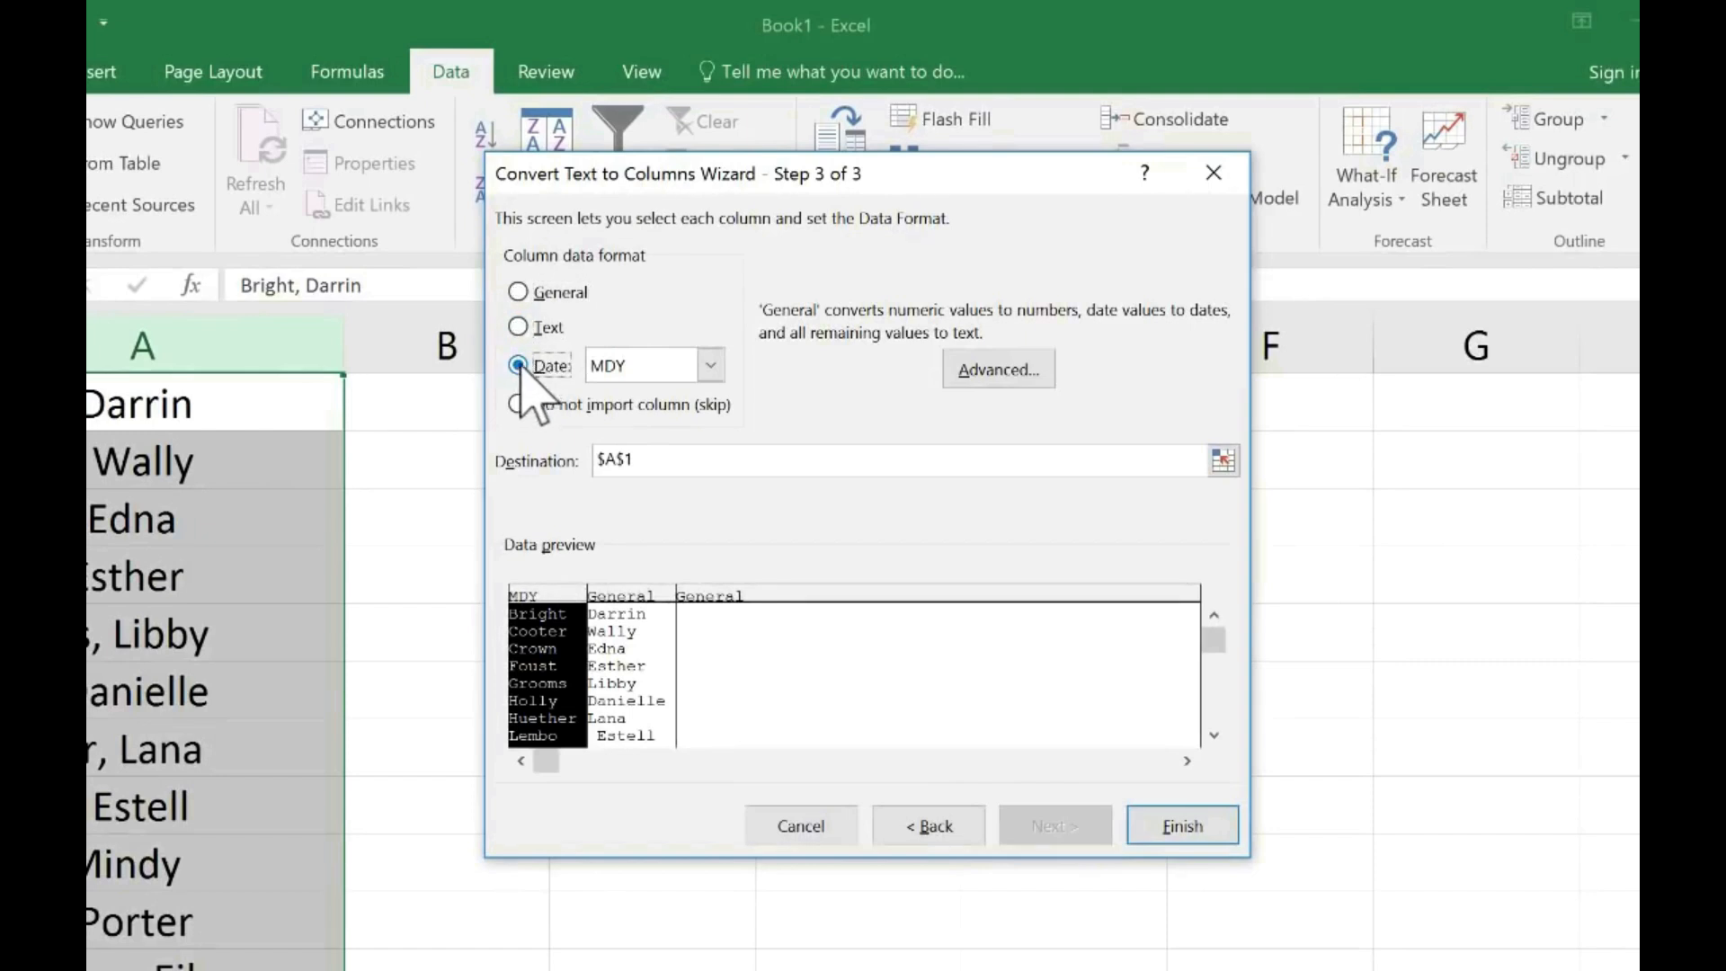
left_click(710, 367)
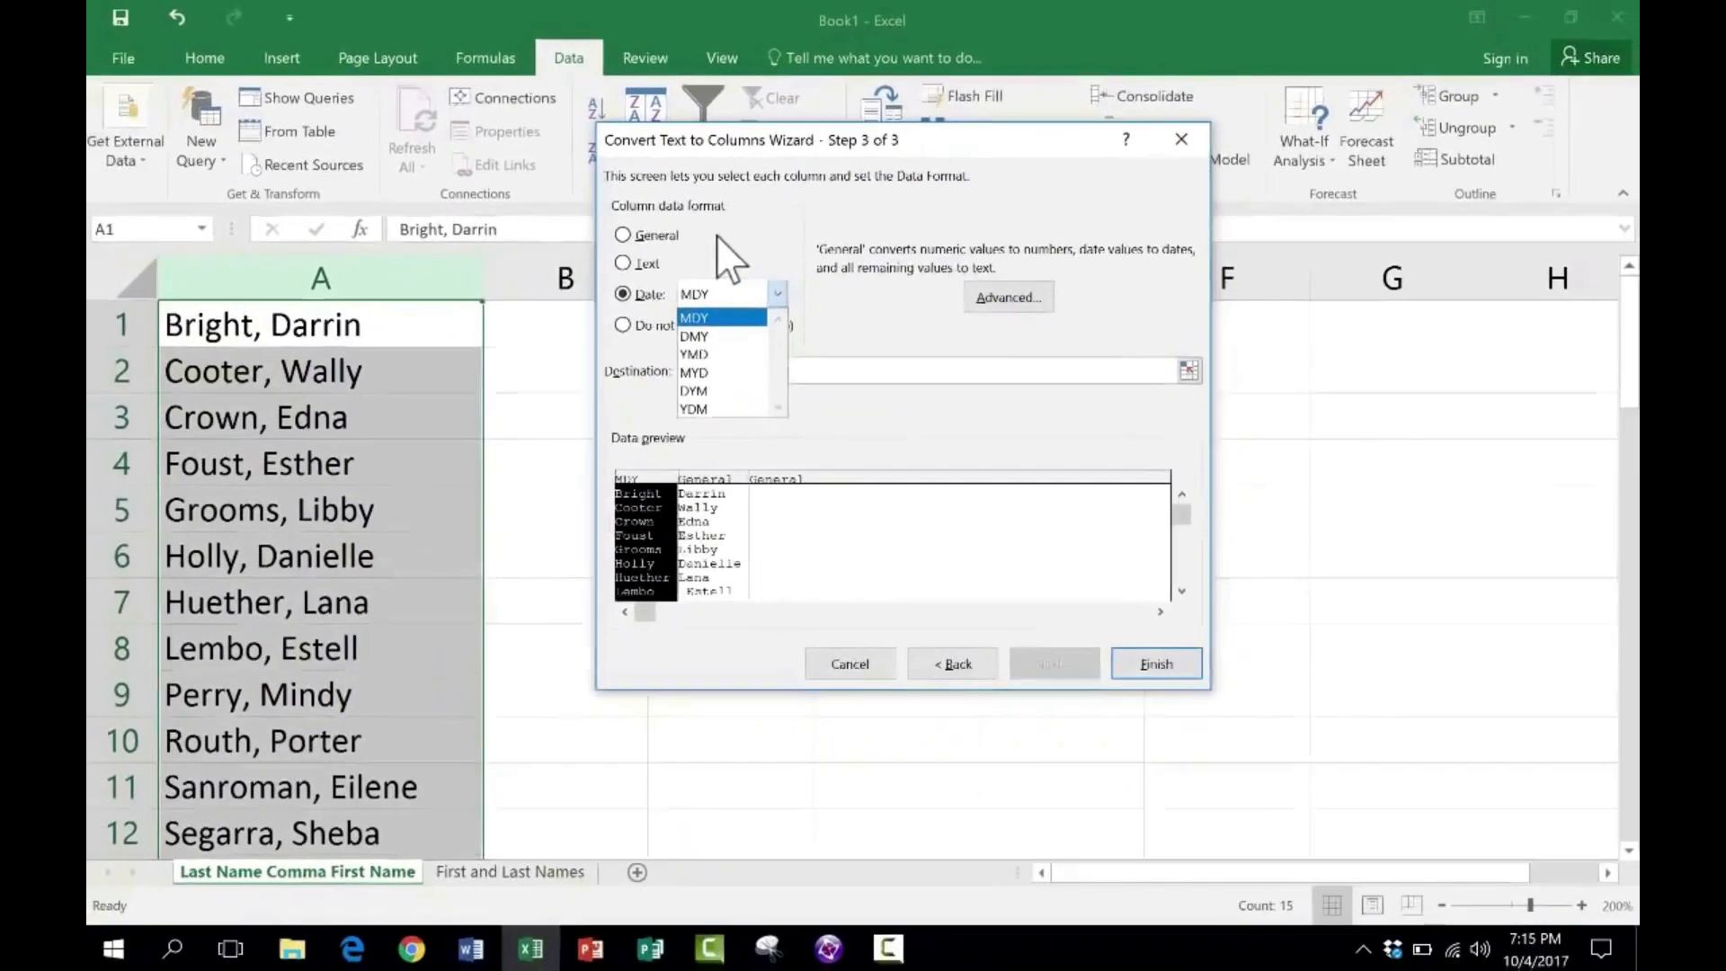
left_click(570, 264)
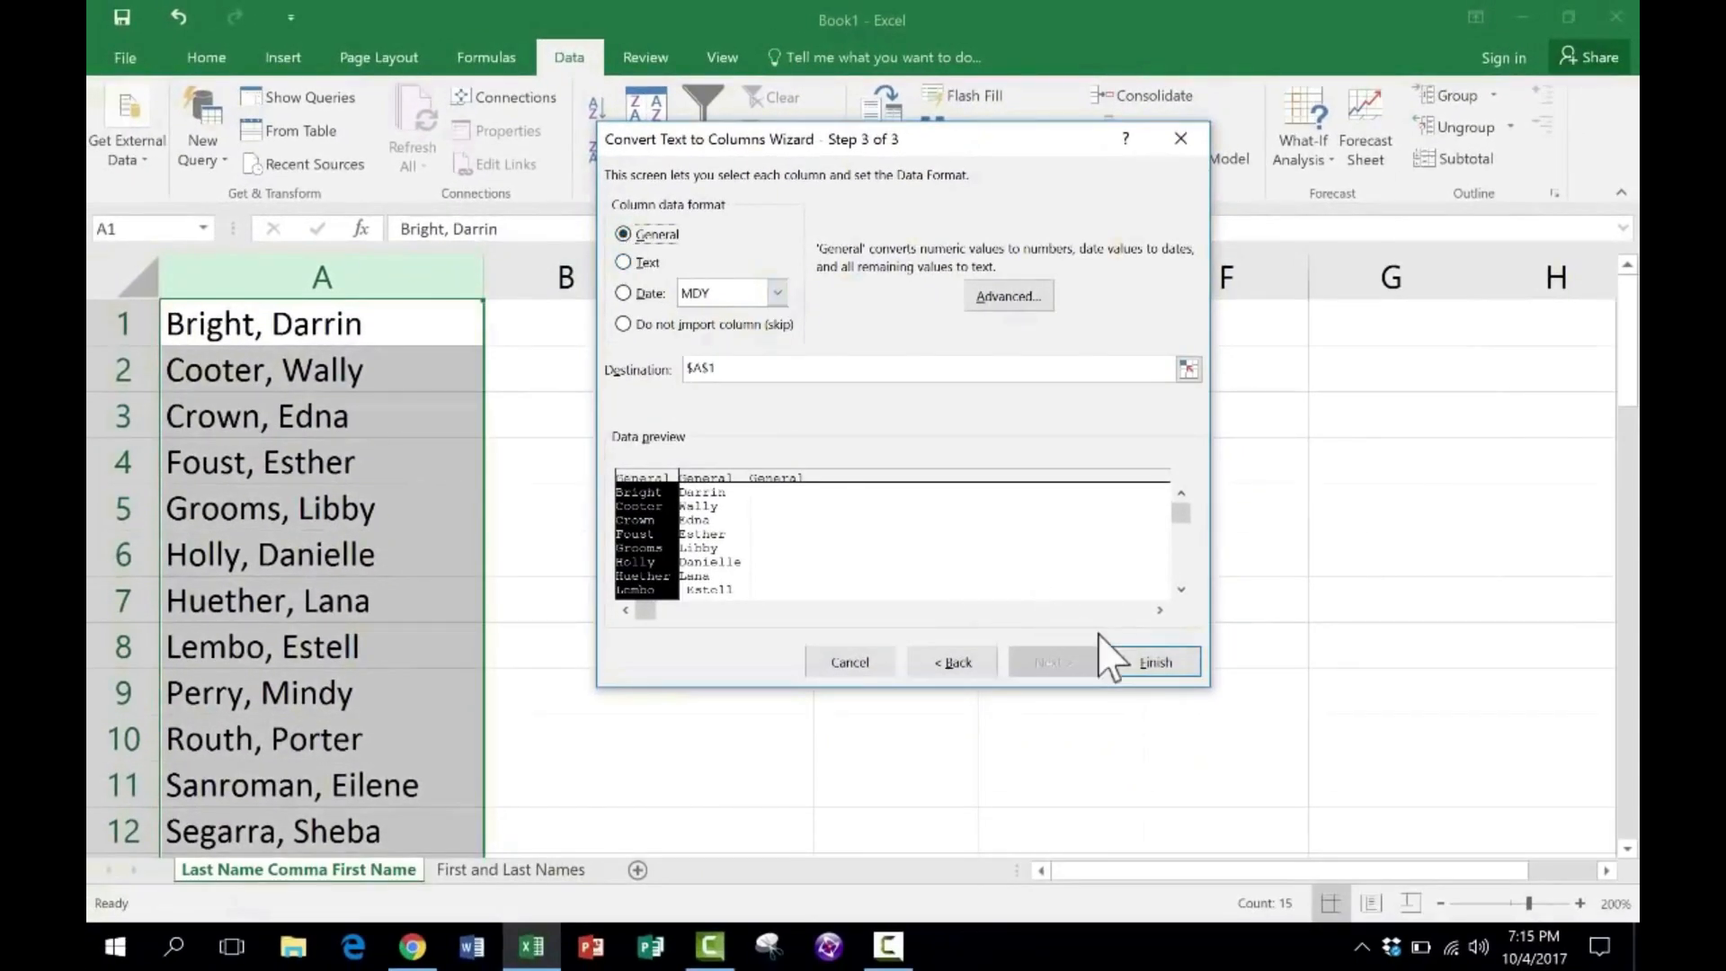
- Complete the split of the names into columns A and B, and remove the leading space in cell B8
left_click(1156, 662)
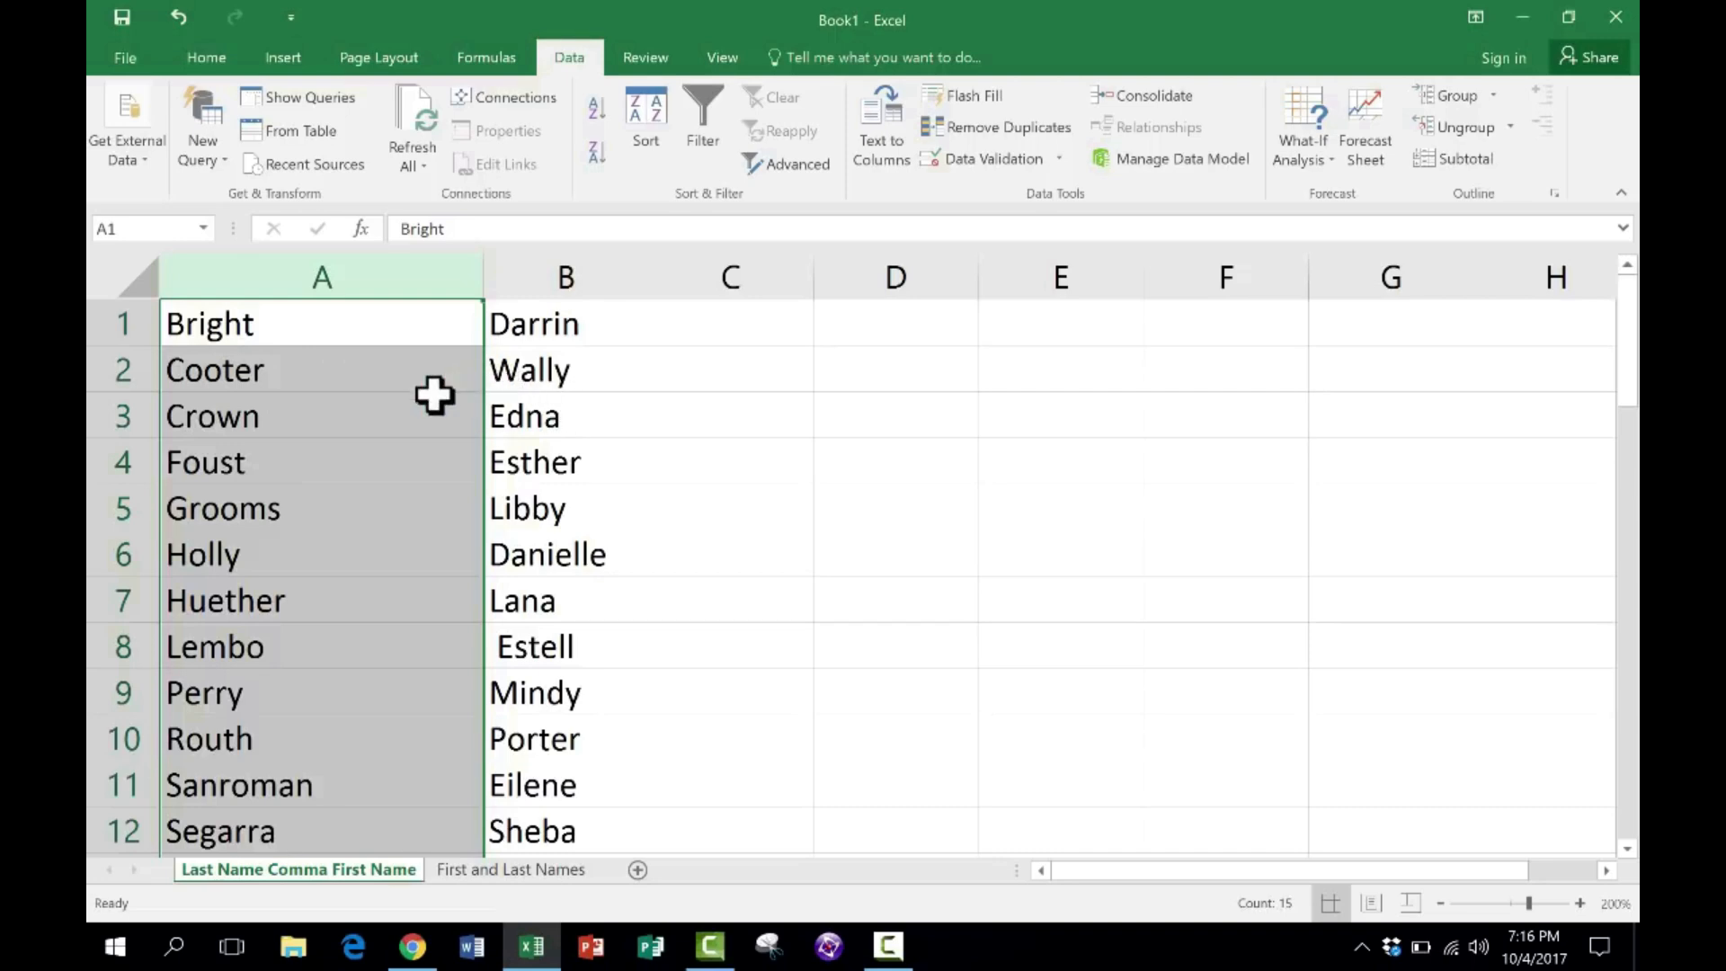
scroll(527, 625, "down", 5)
scroll(526, 625, "up", 5)
double_click(501, 647)
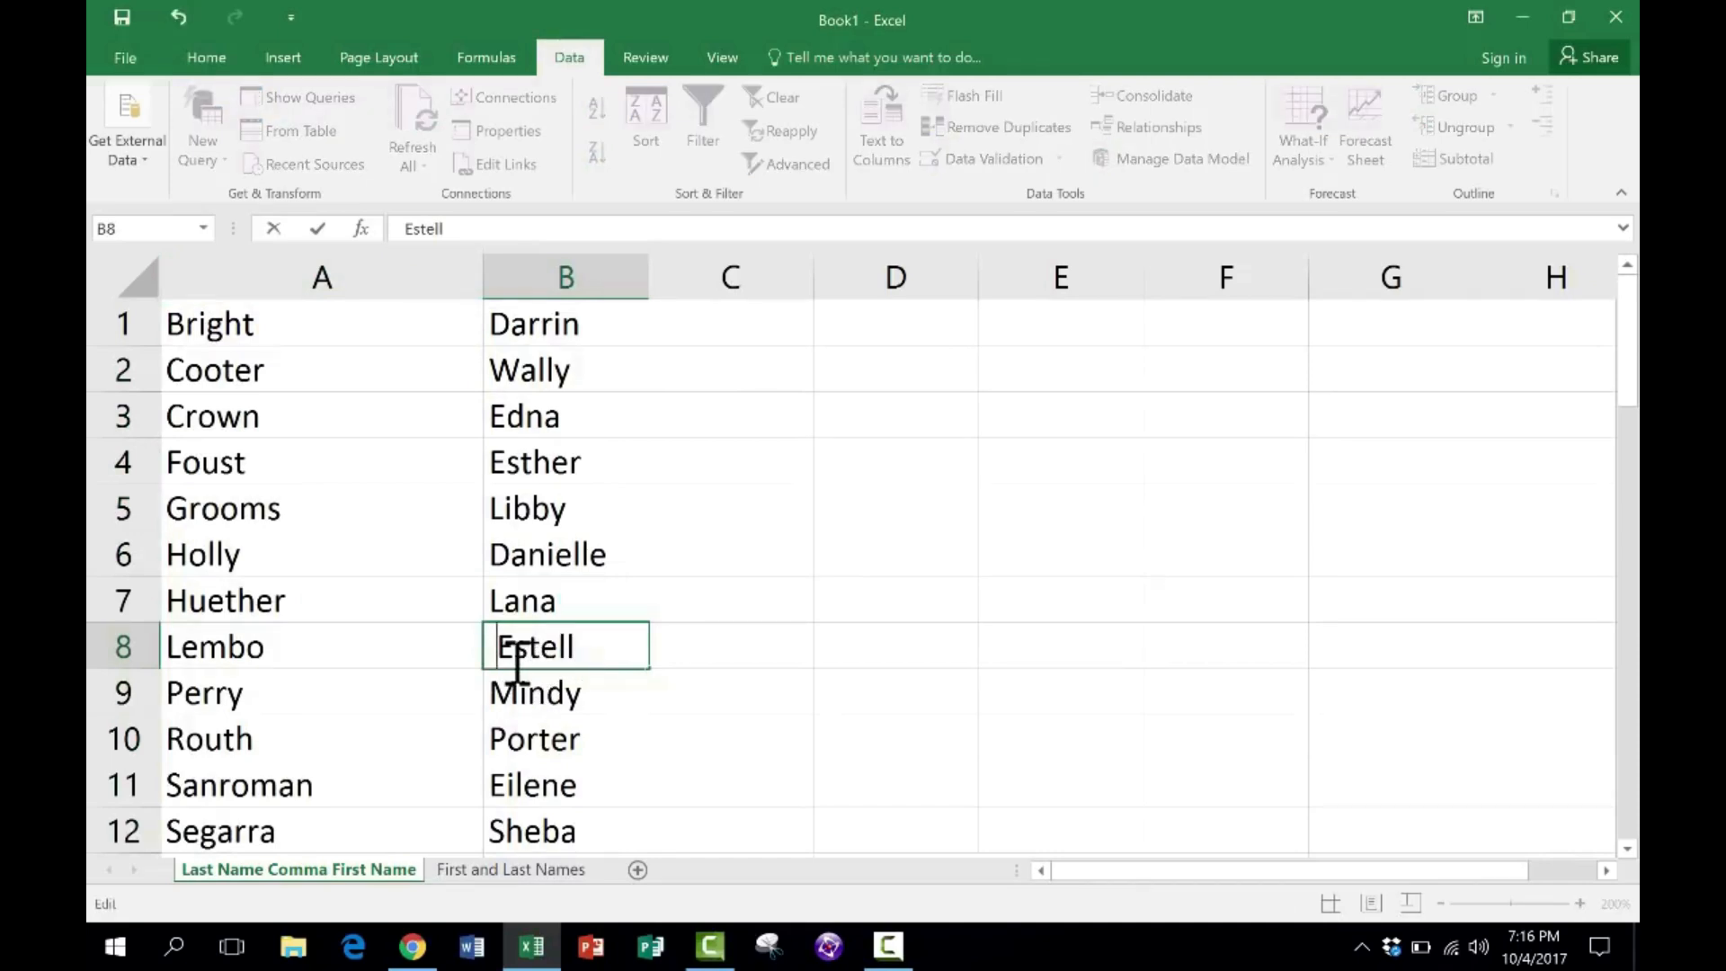
left_click(544, 733)
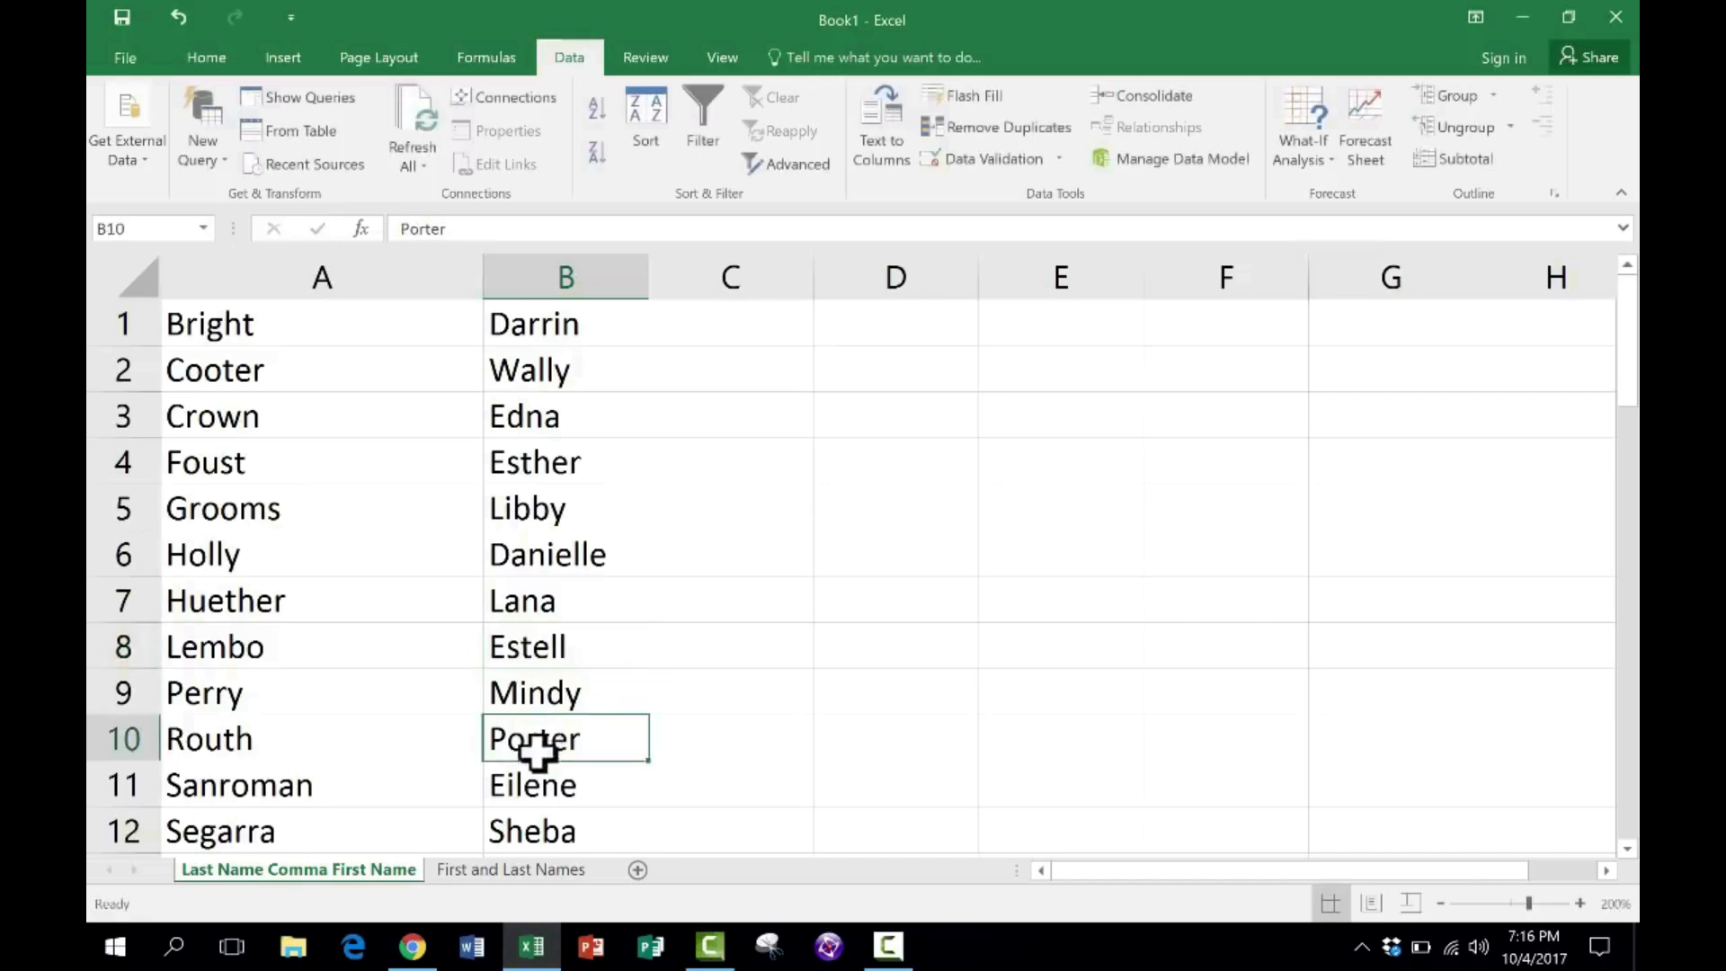
- Start Text to Columns on column A of the First and Last Names sheet, using the Delimited data type
left_click(500, 869)
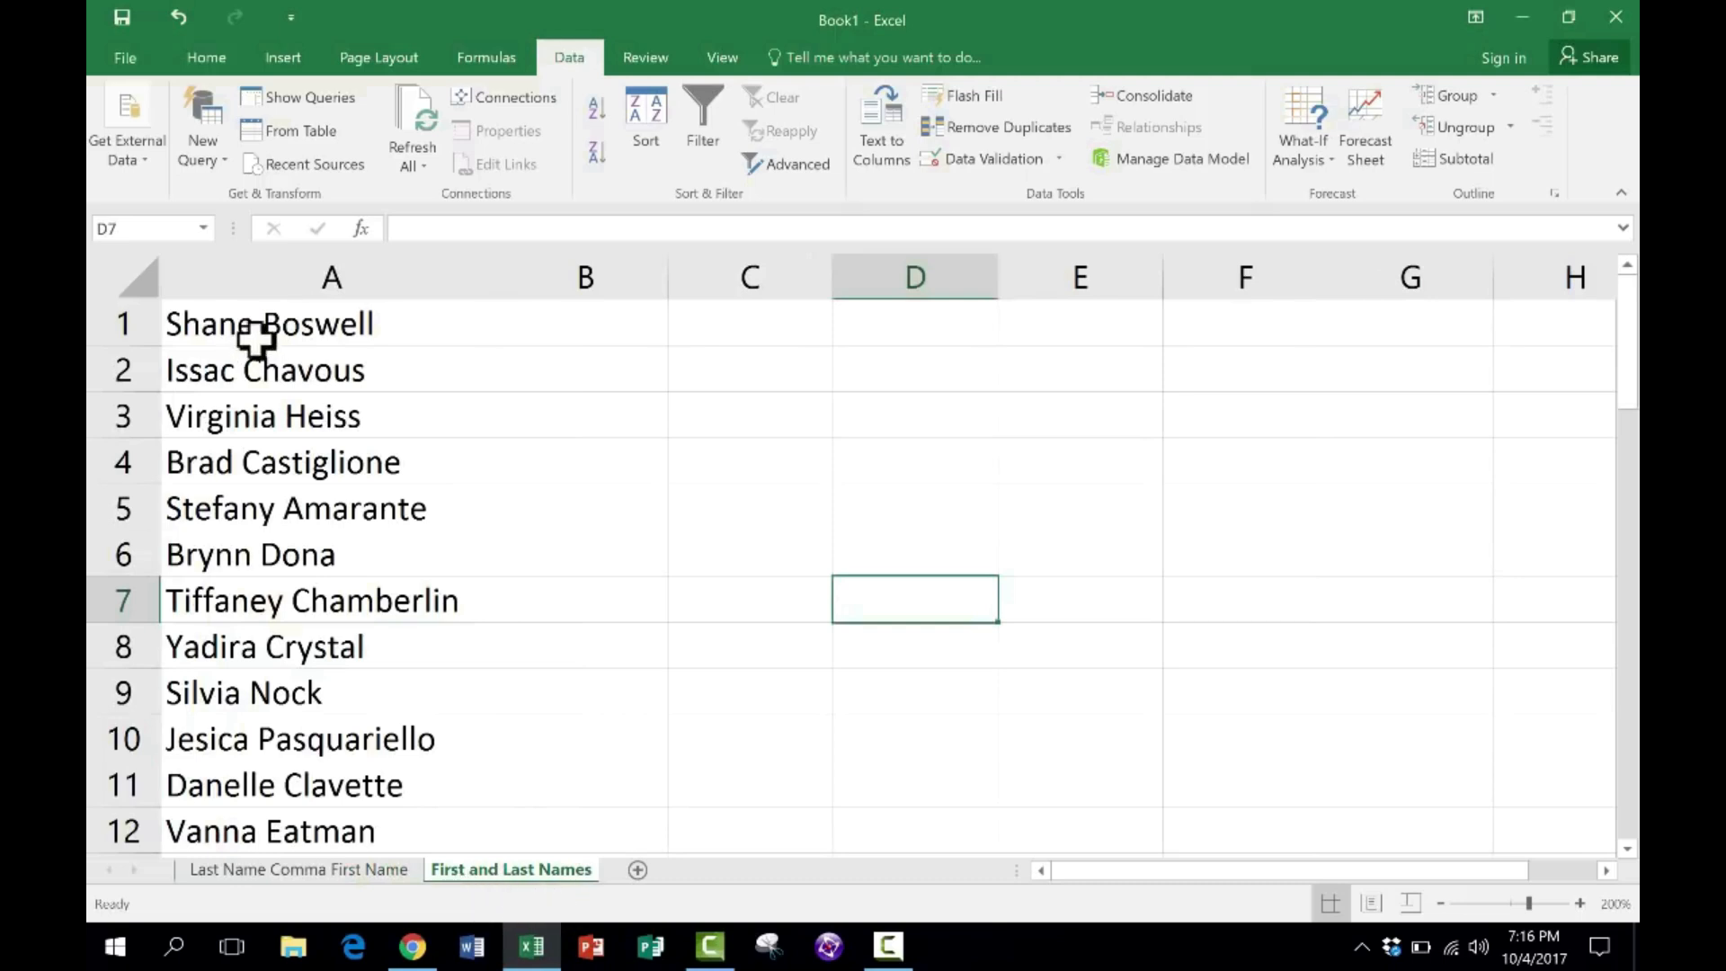
scroll(320, 328, "down", 1)
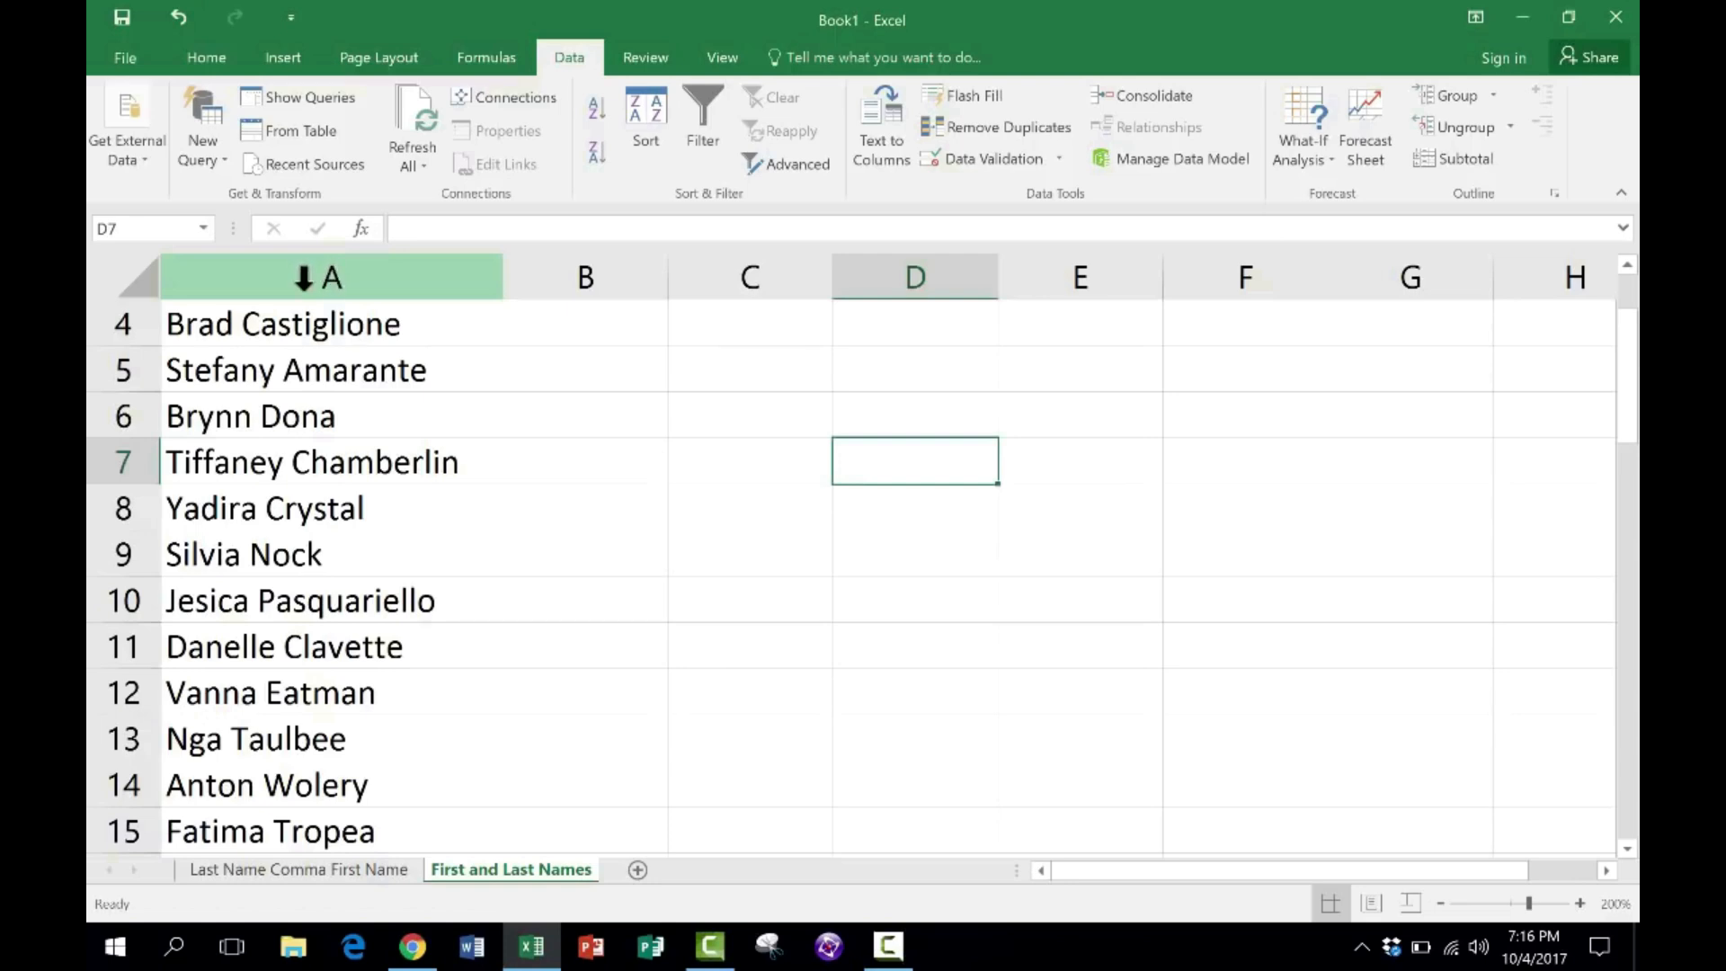
left_click(304, 277)
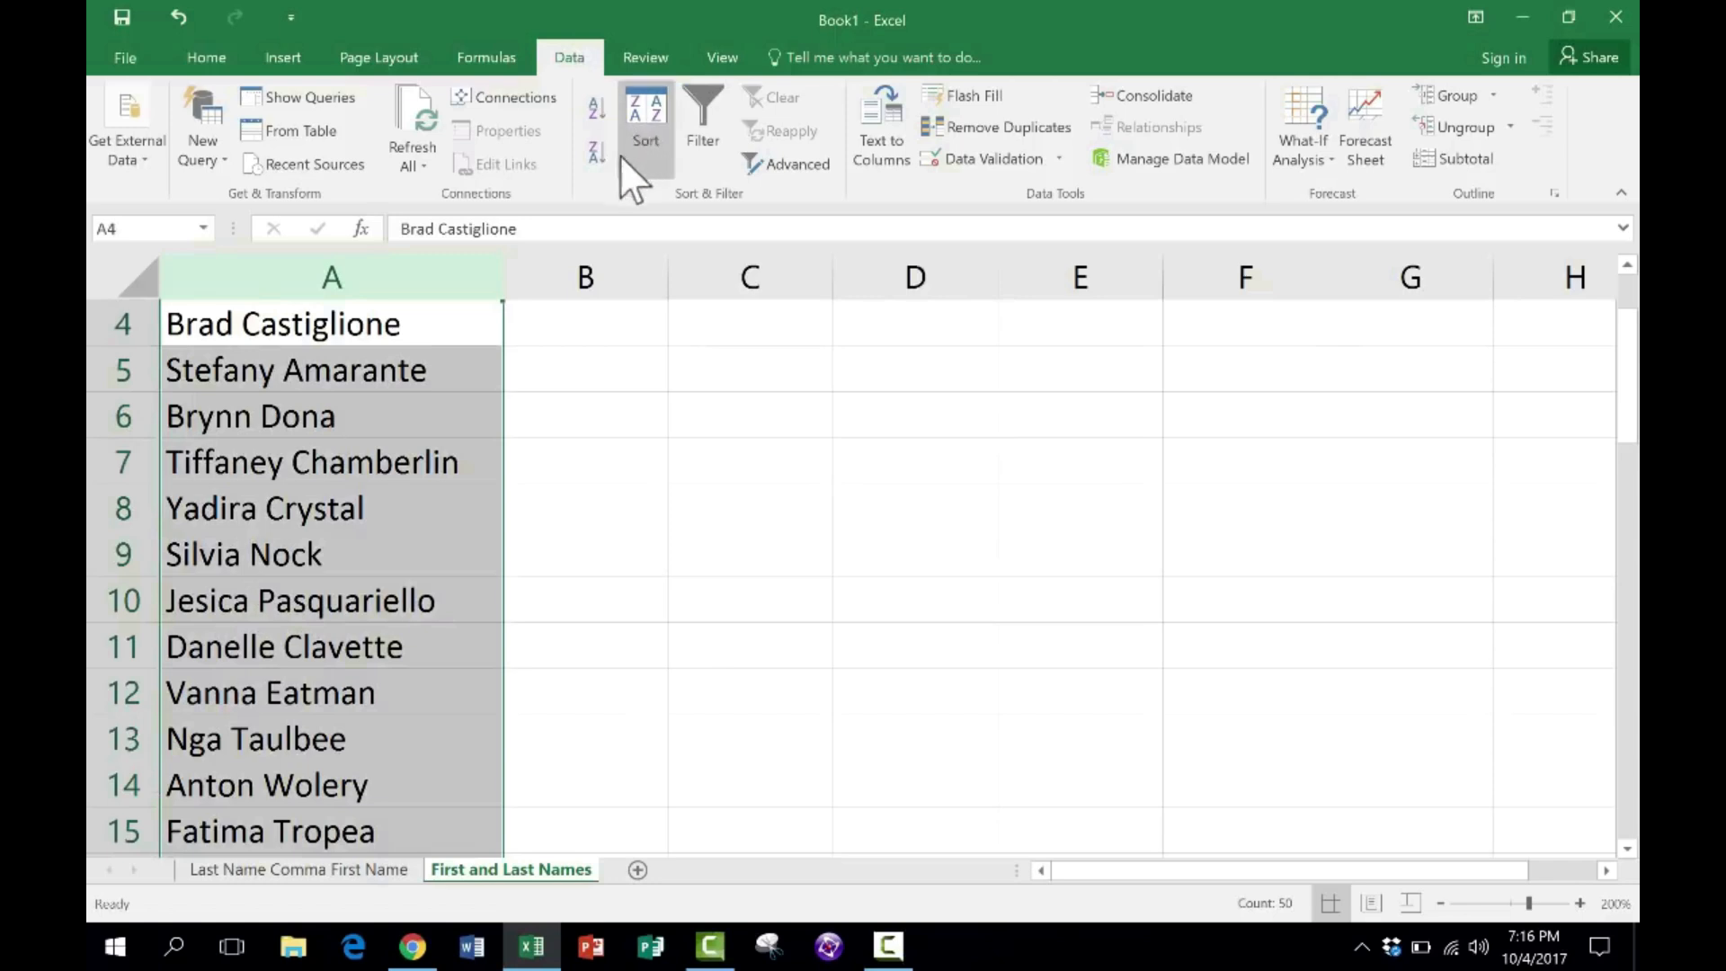
left_click(893, 126)
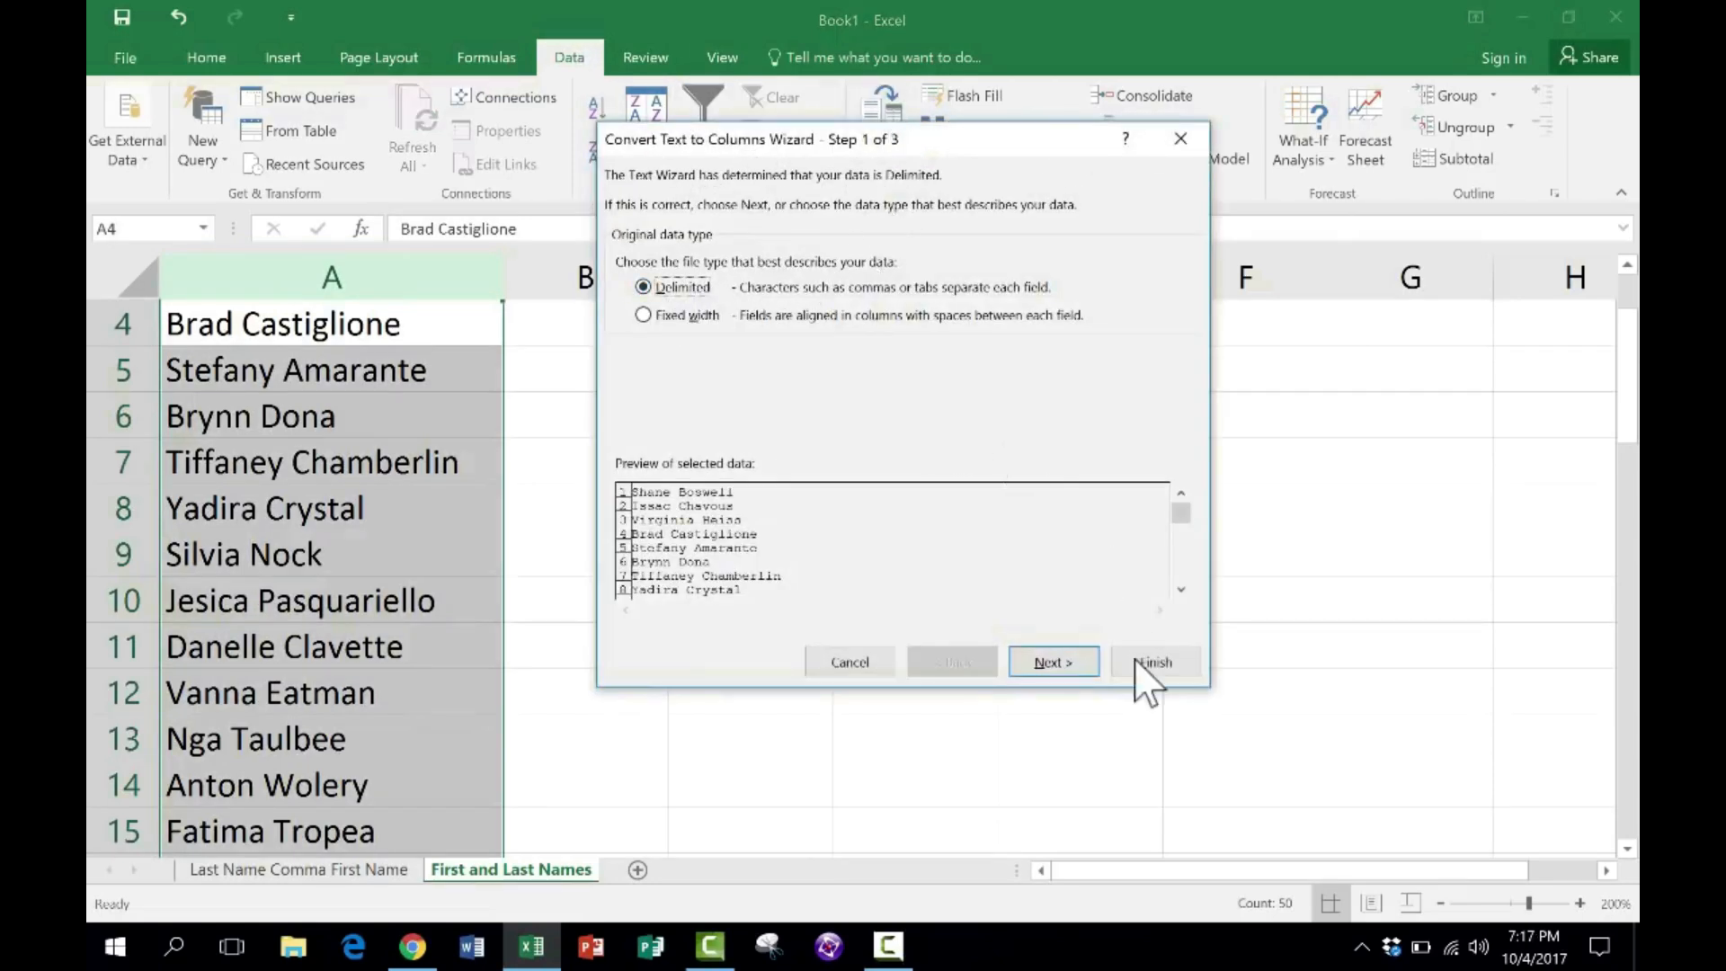
left_click(1050, 662)
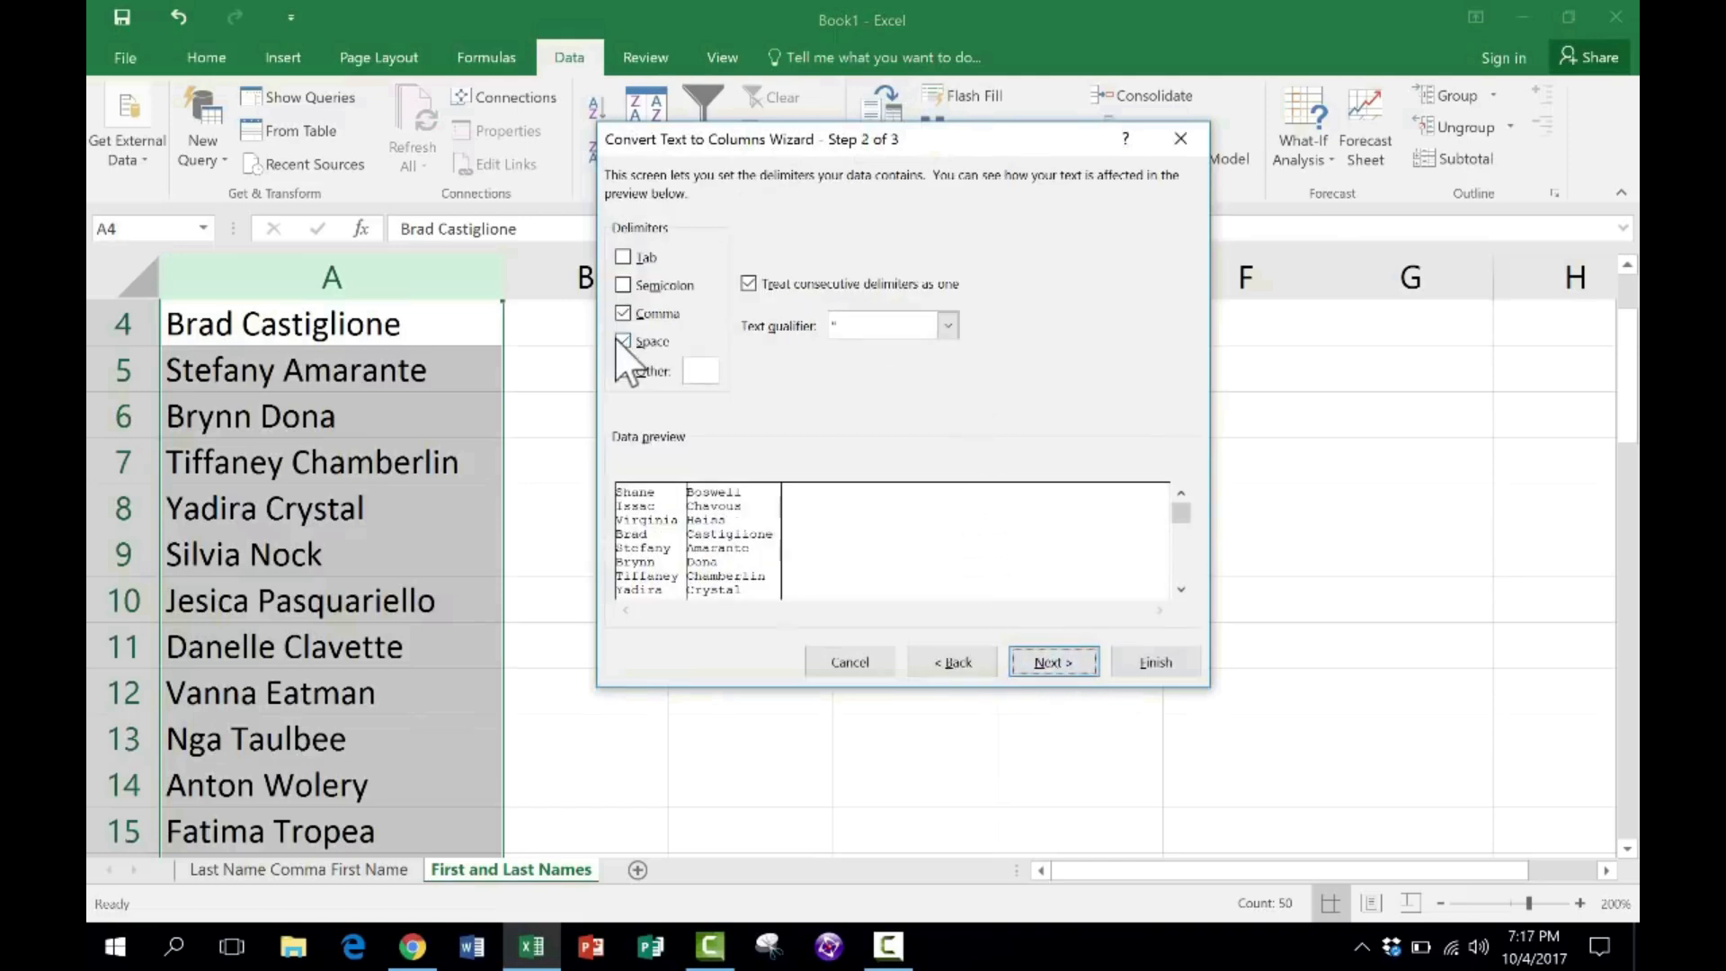
- Keep only Space as the delimiter, stop treating consecutive delimiters as one, and complete the split with the General format at $A$1
left_click(627, 312)
left_click(750, 283)
left_click(1050, 655)
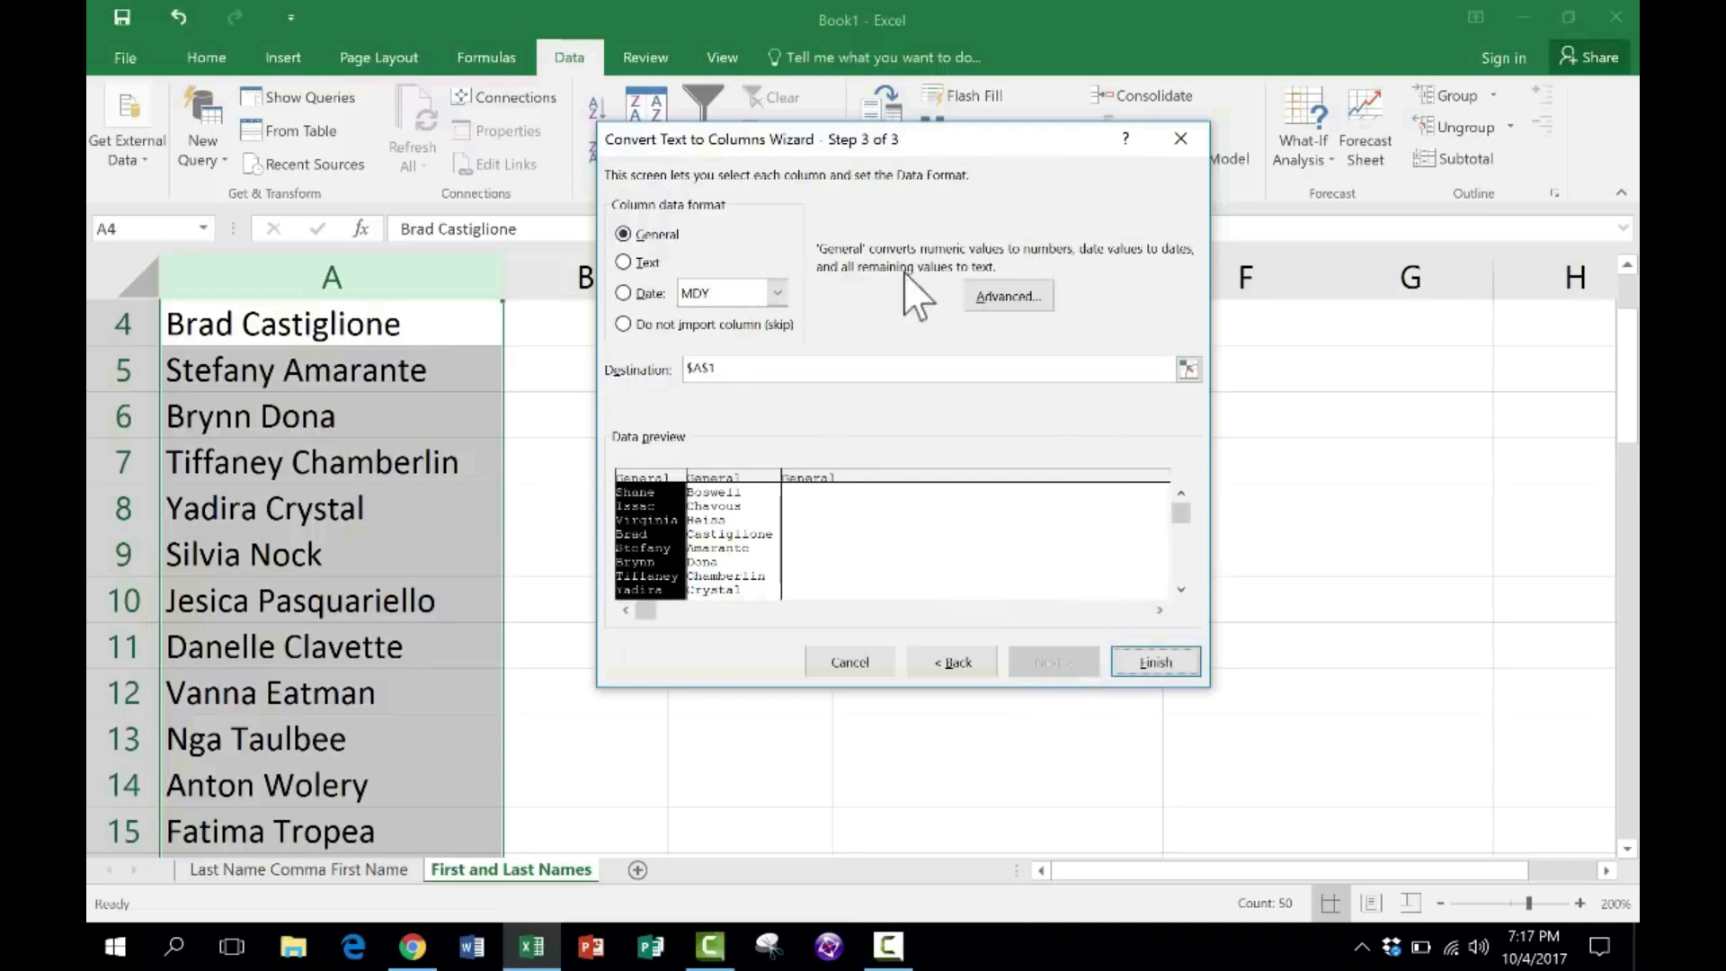
left_click(1162, 661)
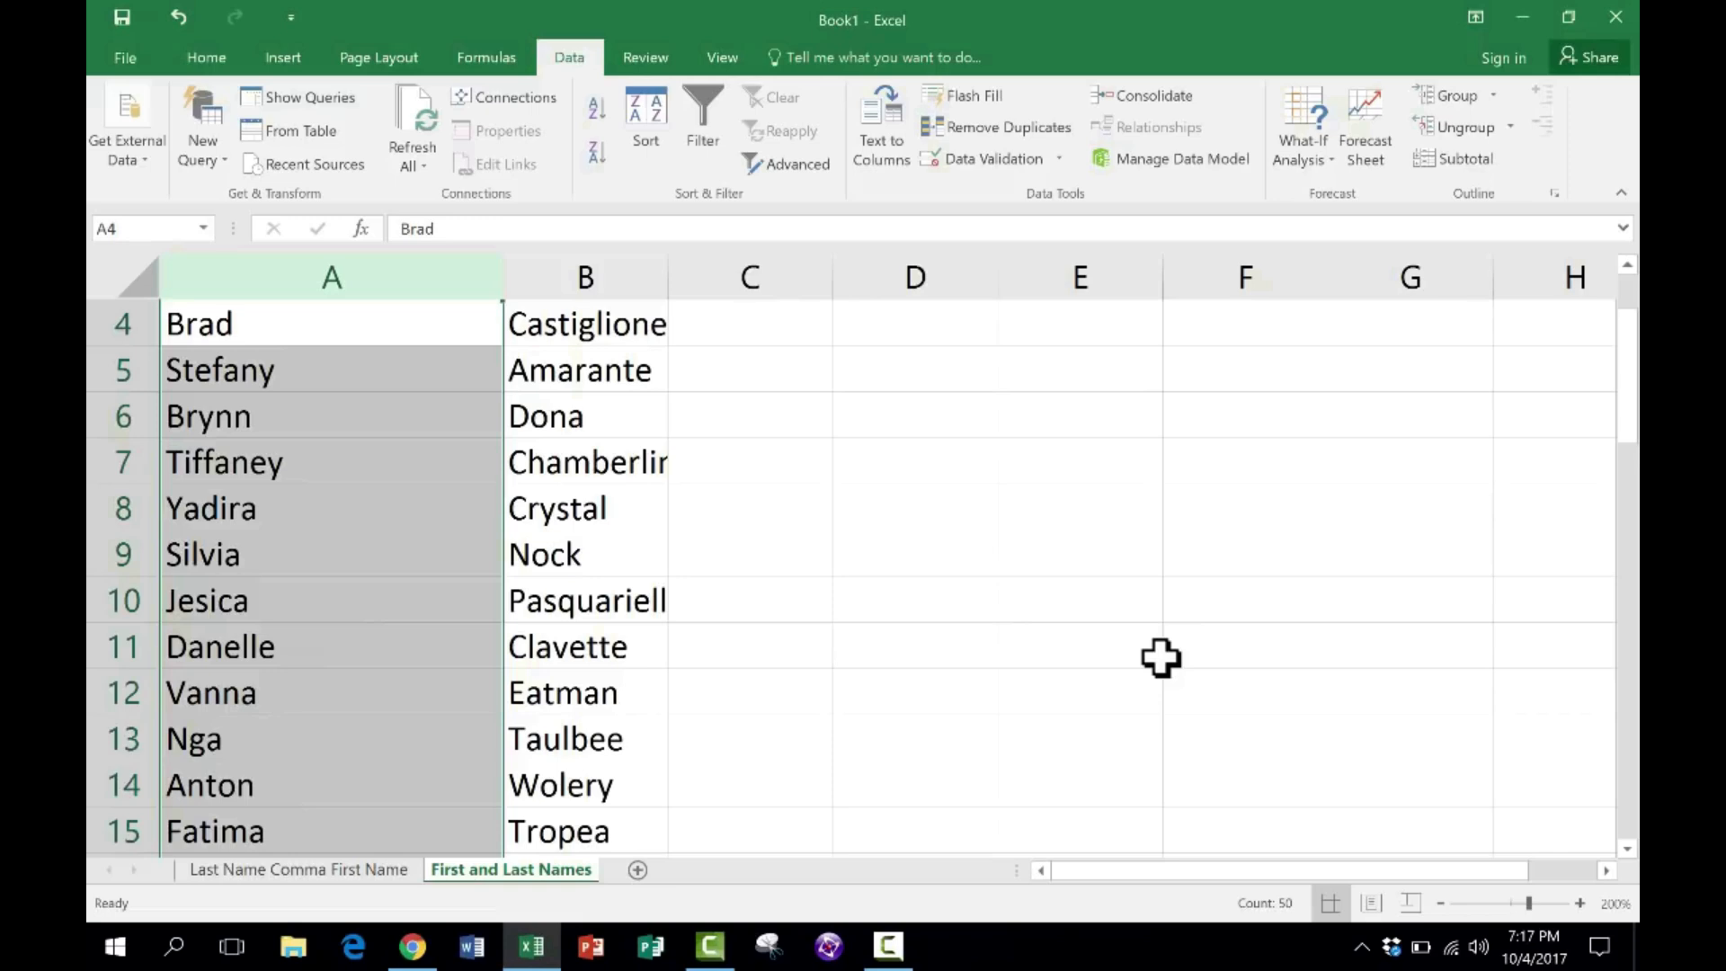
left_click(980, 553)
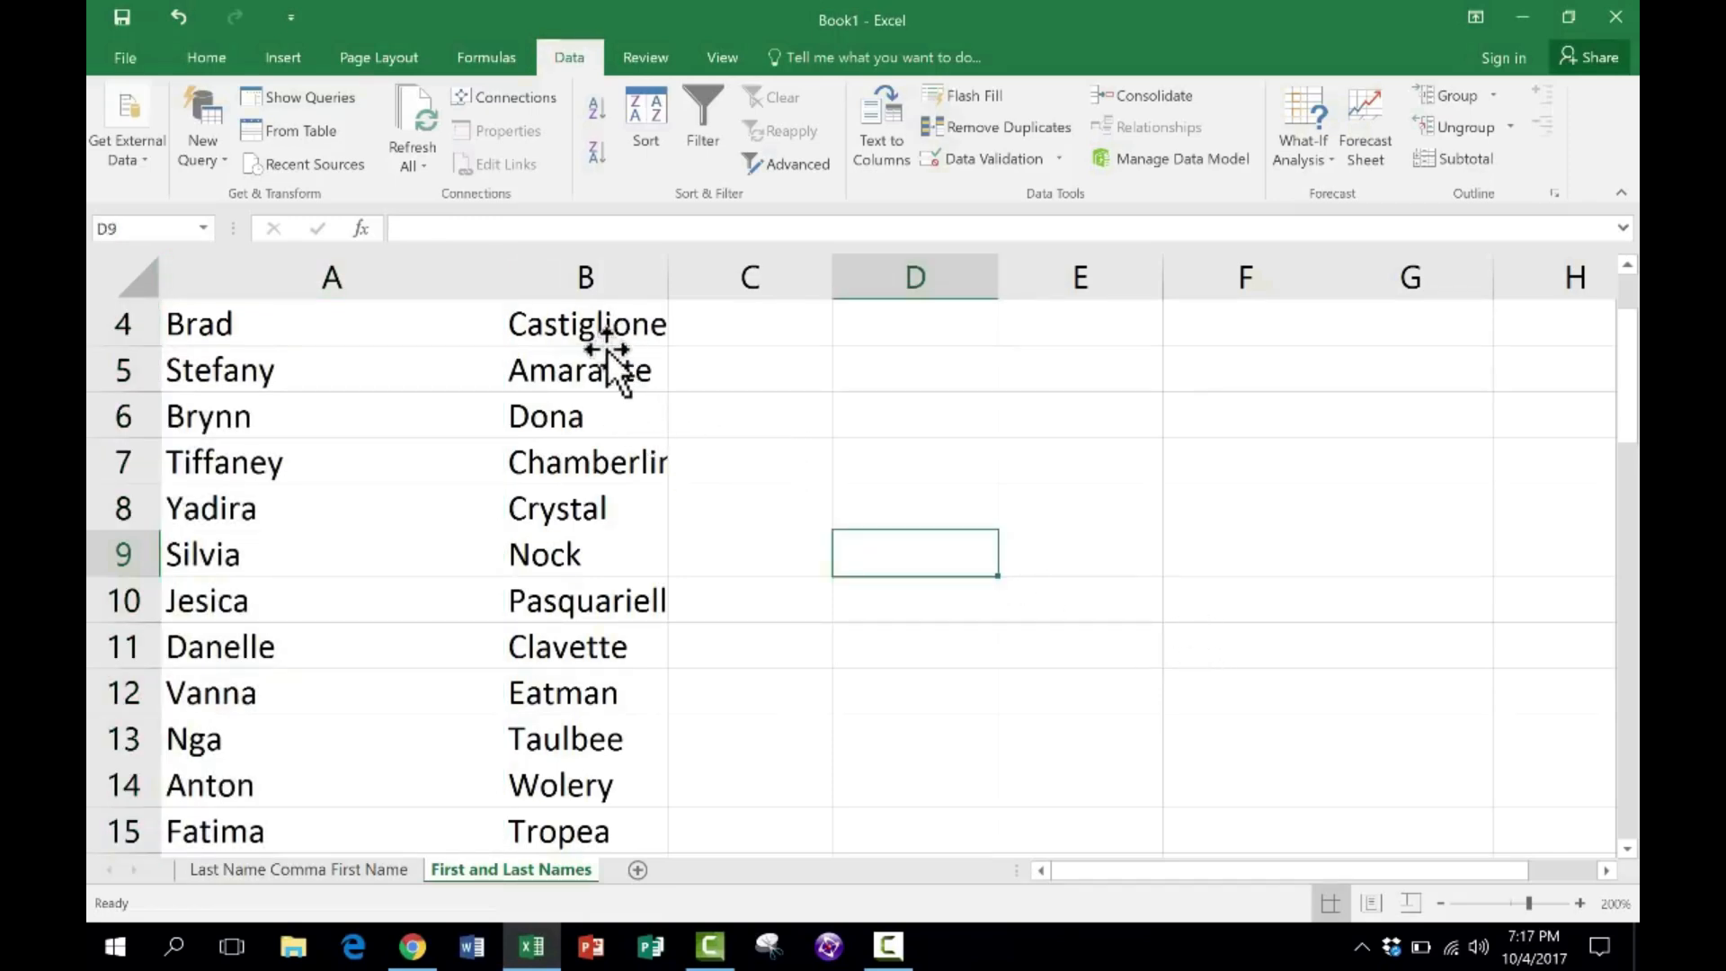
- Move the first names from column A to column C by cutting and pasting the whole column
left_click(269, 262)
scroll(548, 436, "down", 1)
left_click(360, 278)
scroll(331, 281, "up", 1)
right_click(380, 280)
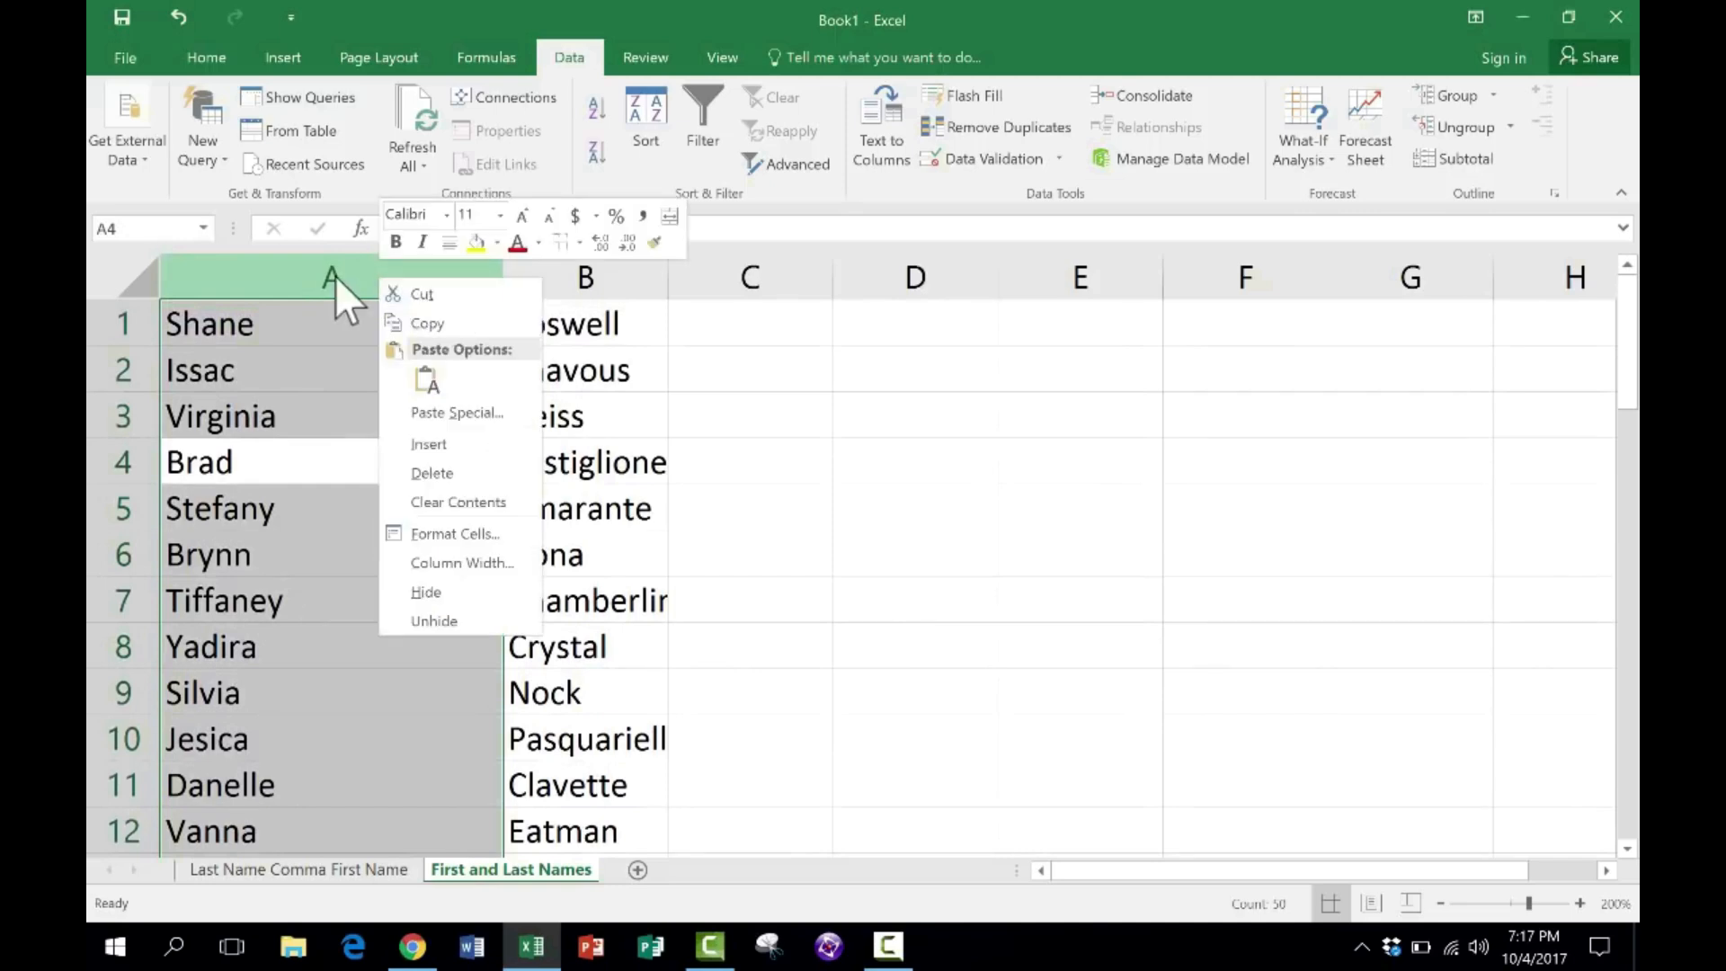
left_click(450, 290)
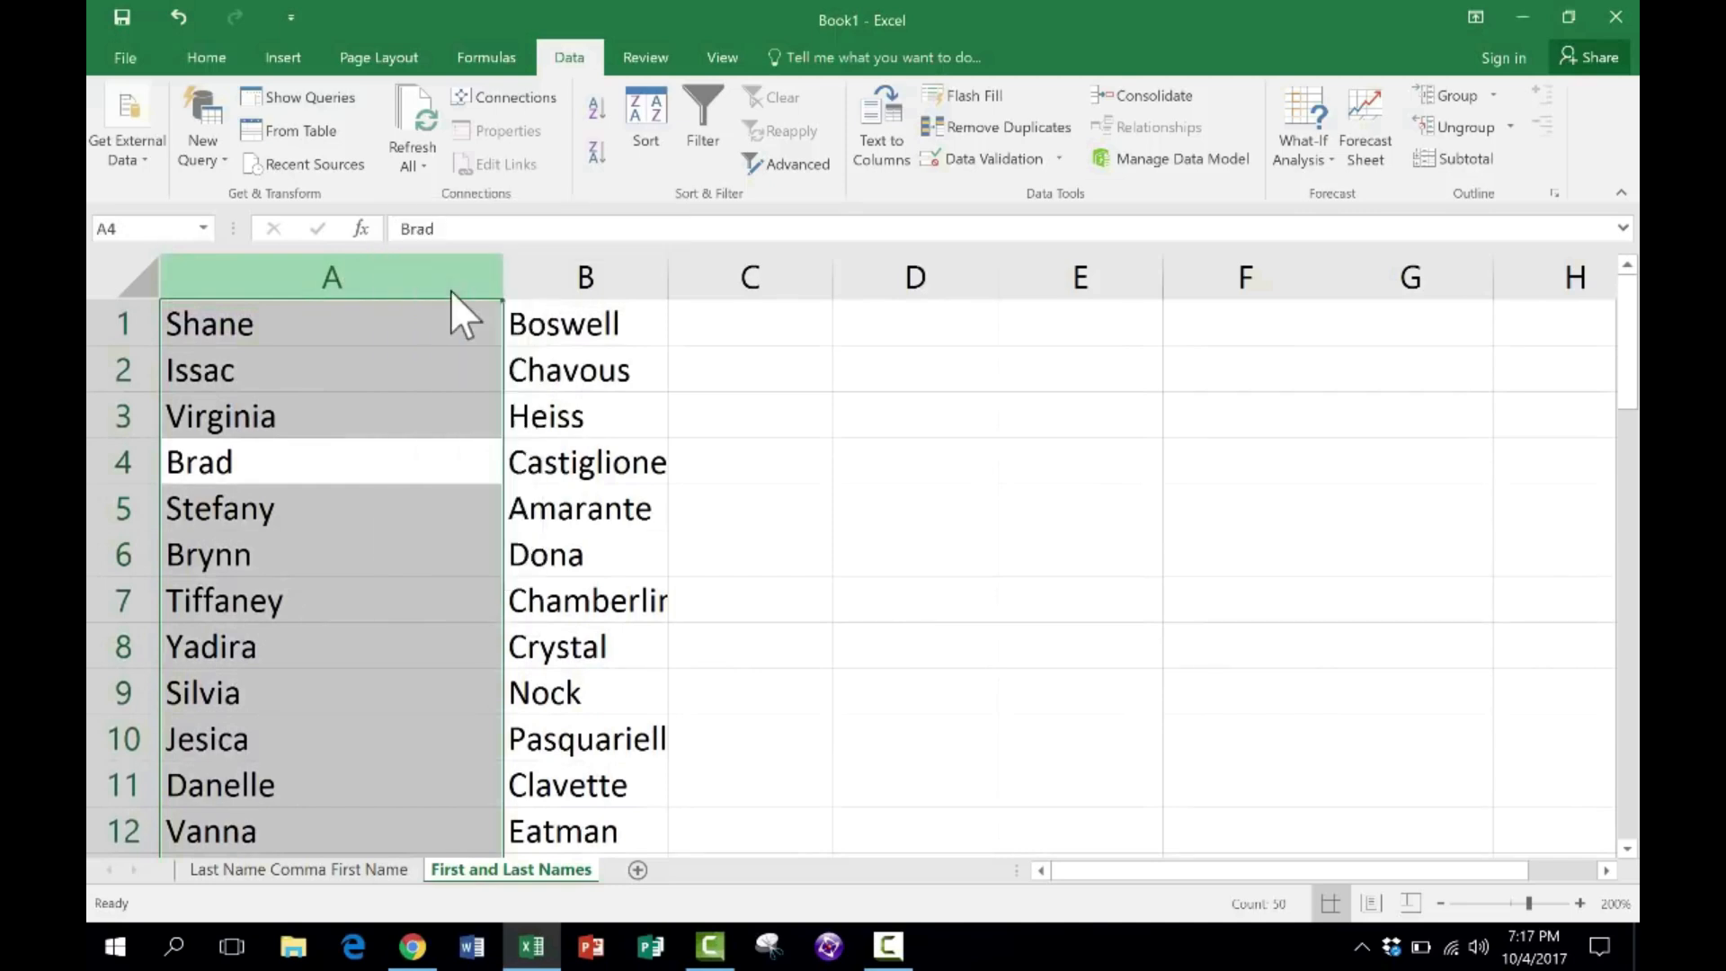
left_click(730, 272)
right_click(716, 270)
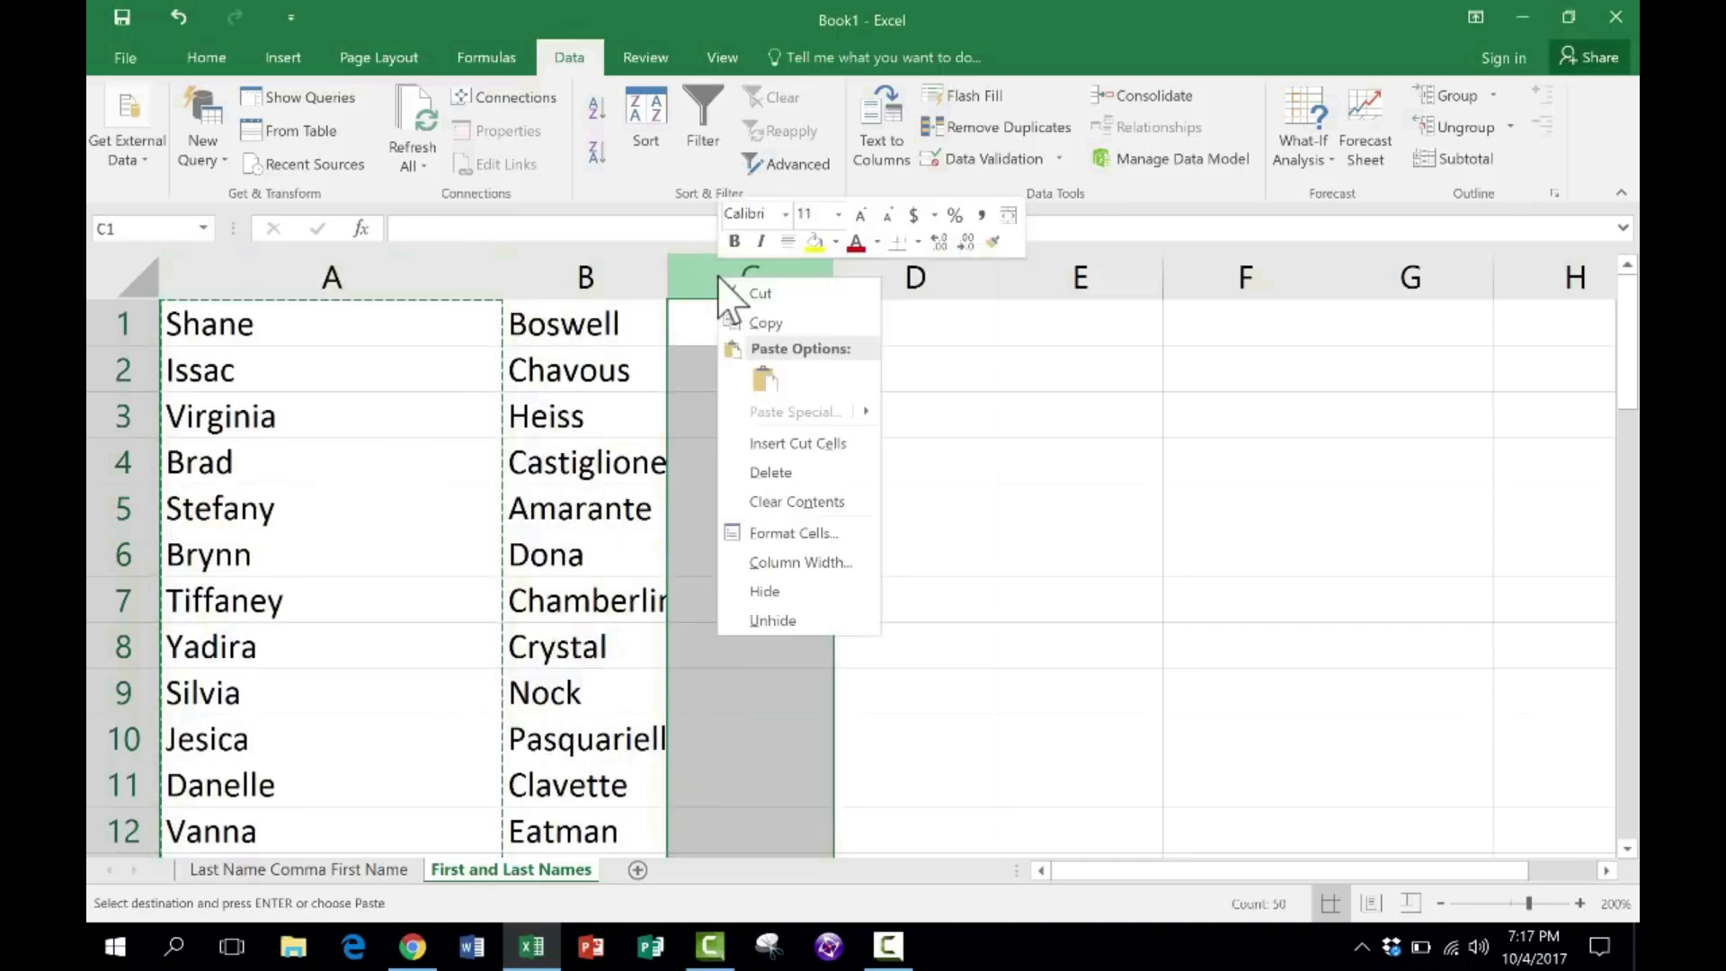
left_click(764, 378)
left_click(1003, 494)
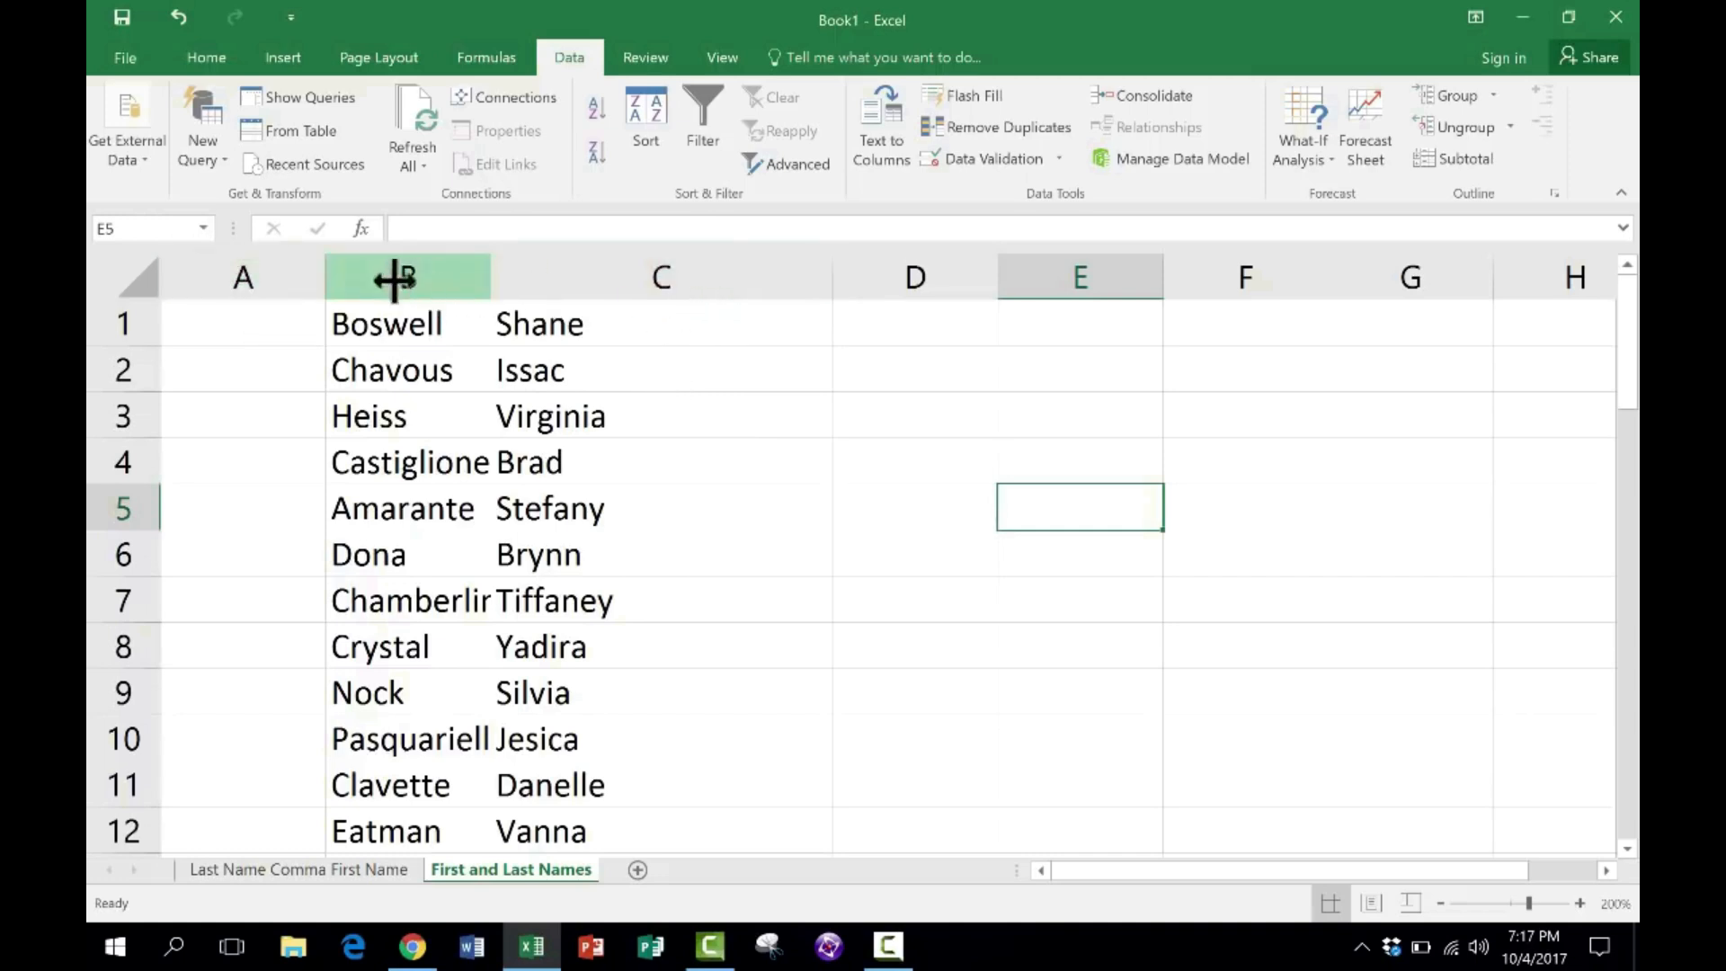
- Delete the empty column A so the last names come before the first names
right_click(257, 289)
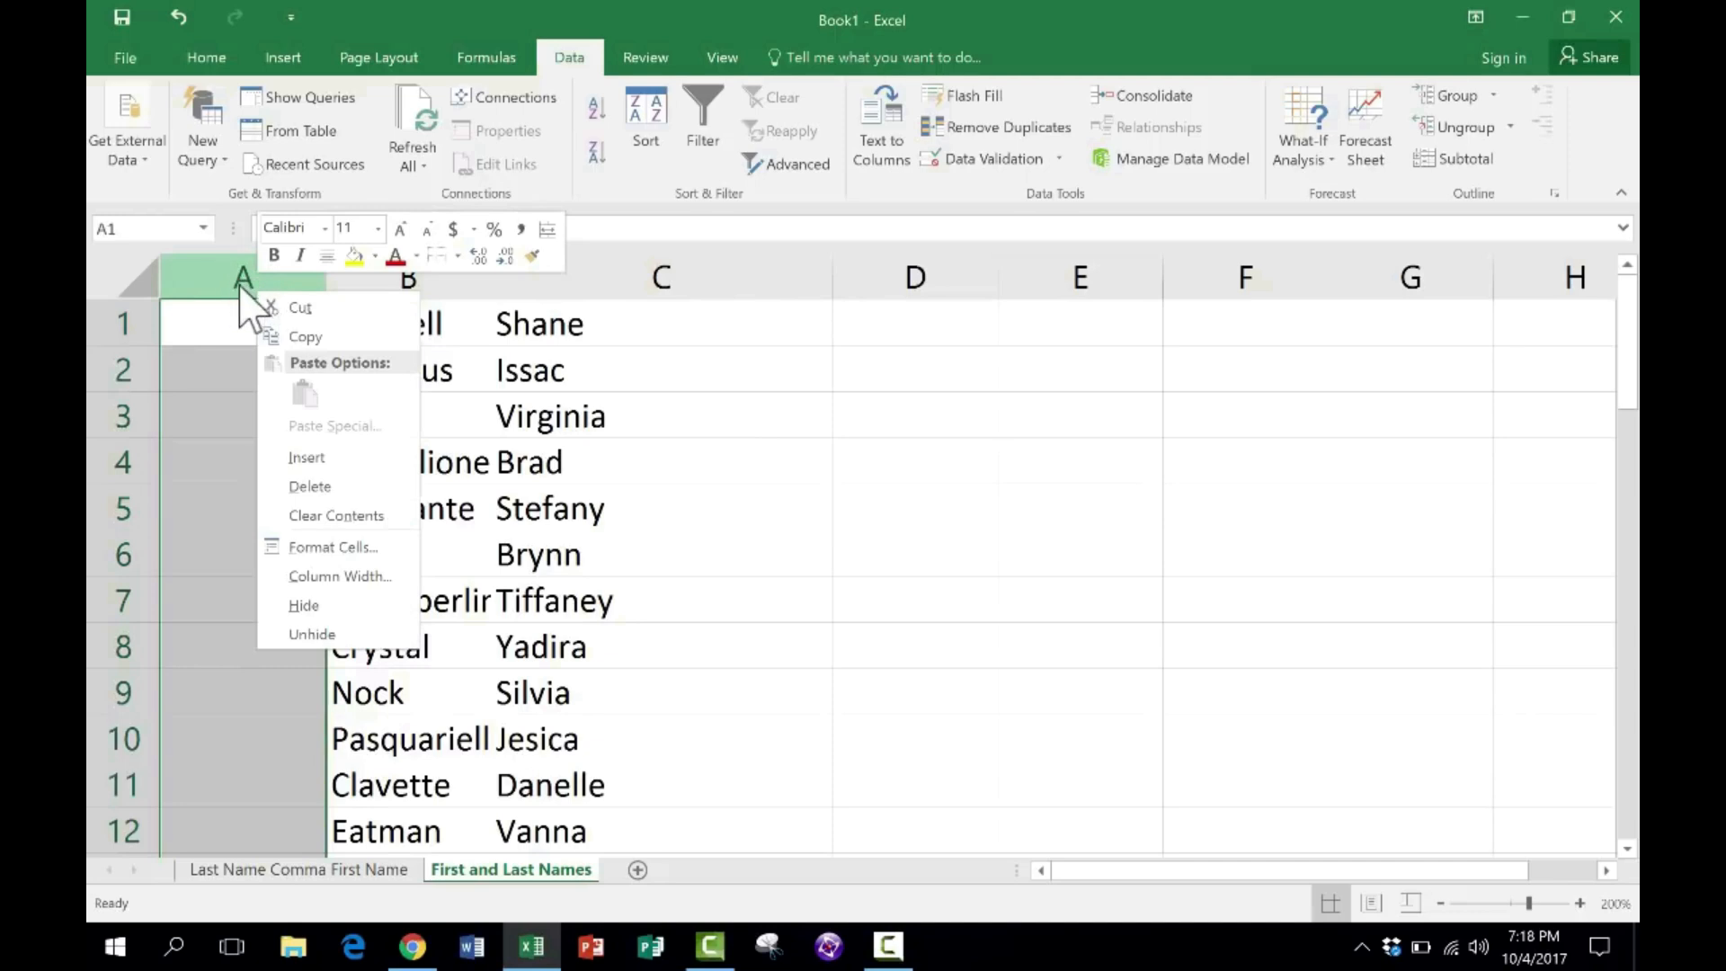
left_click(364, 488)
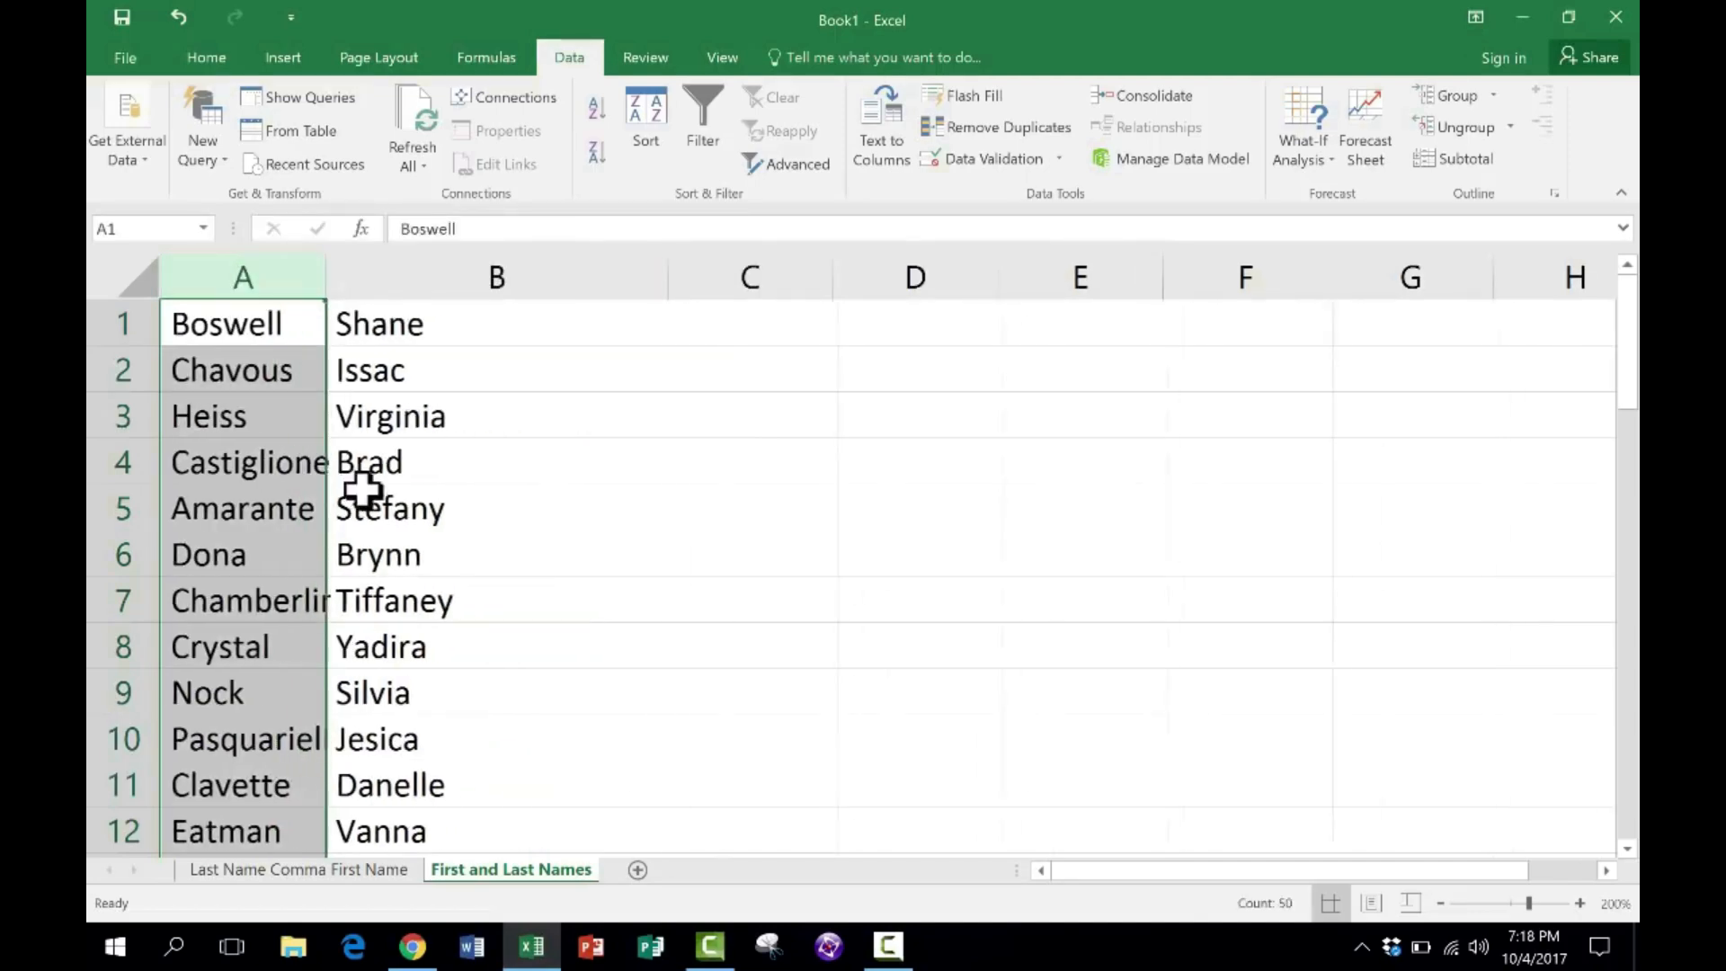
left_click(674, 508)
scroll(281, 381, "down", 1)
scroll(261, 351, "up", 1)
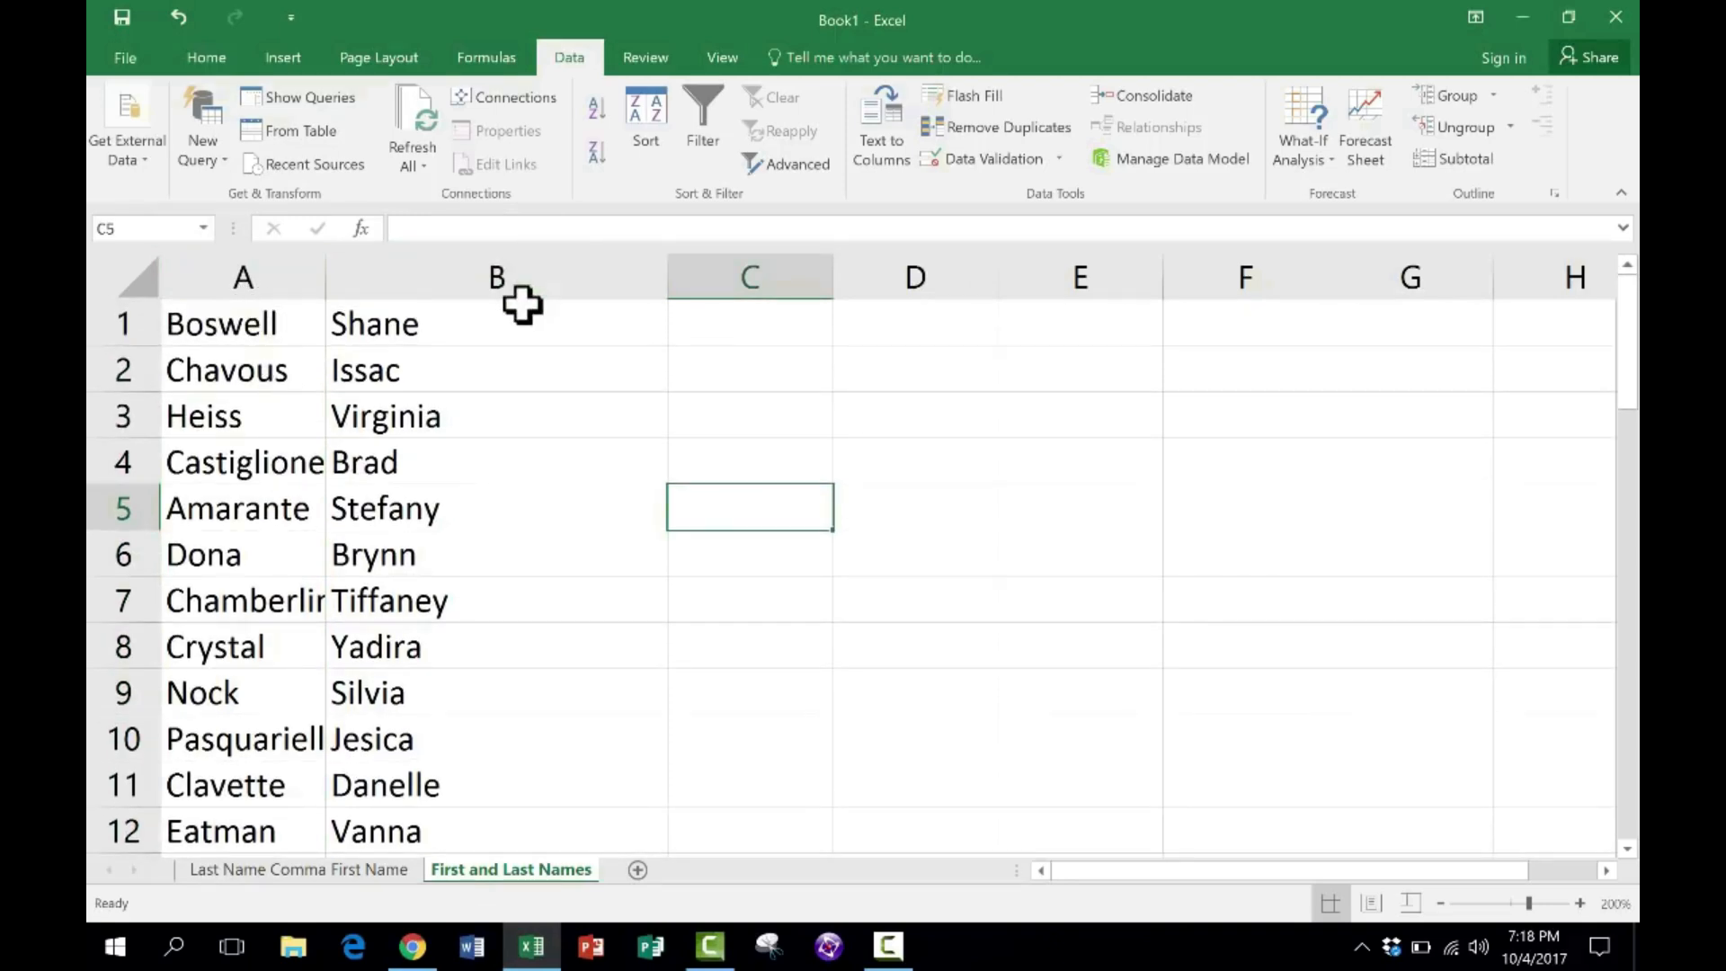